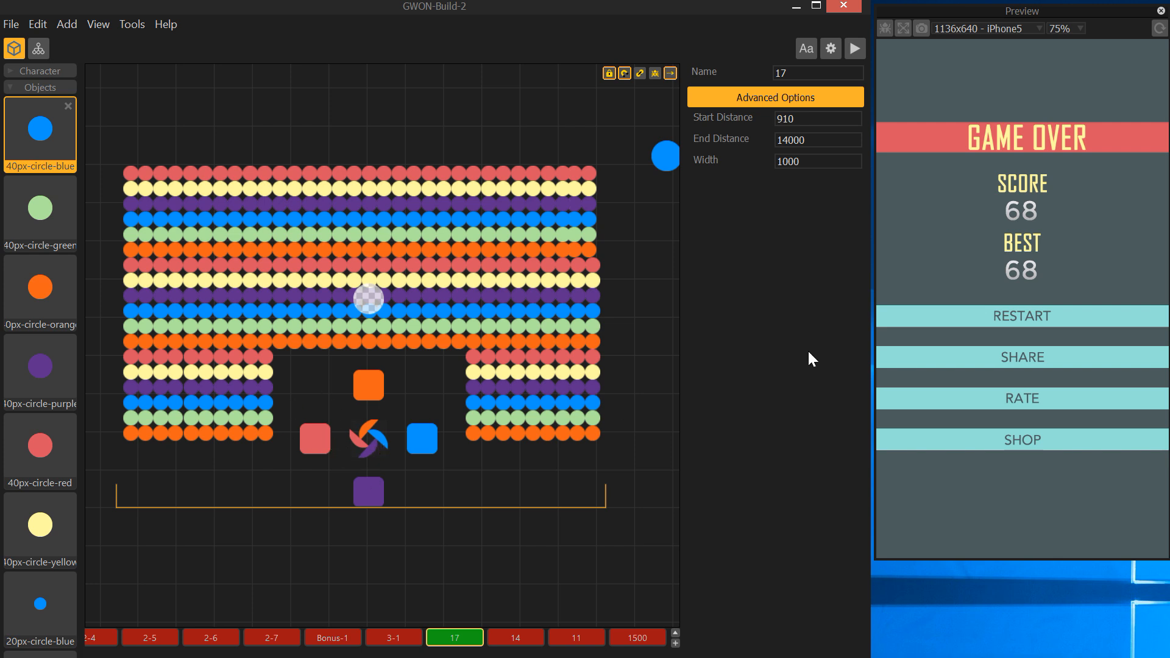
Restart the game in the preview, play through the ball formation of scene 17, and pause it.
click(940, 322)
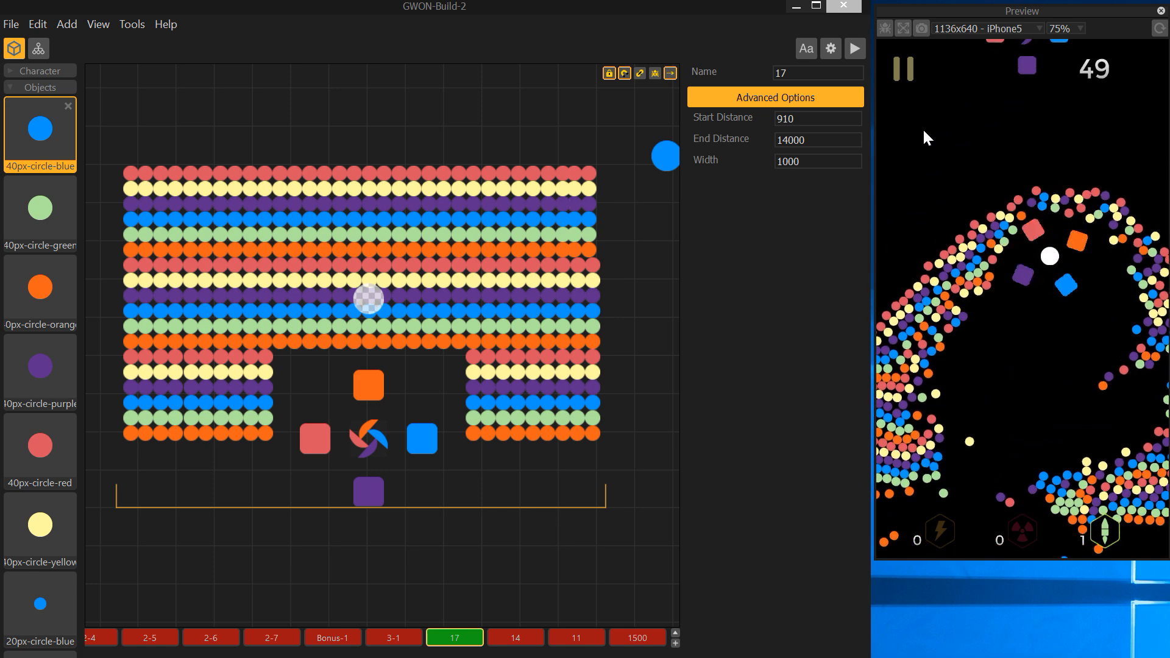
click(900, 72)
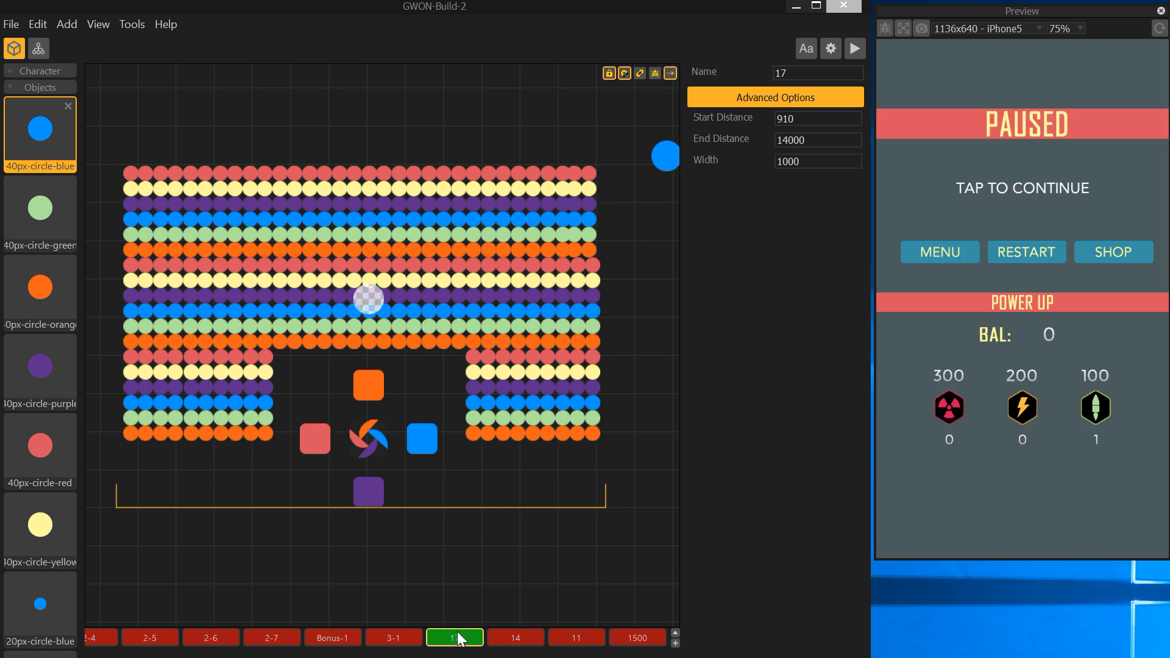
Open scene 3-1, reload the preview and start a new game to try it.
click(395, 639)
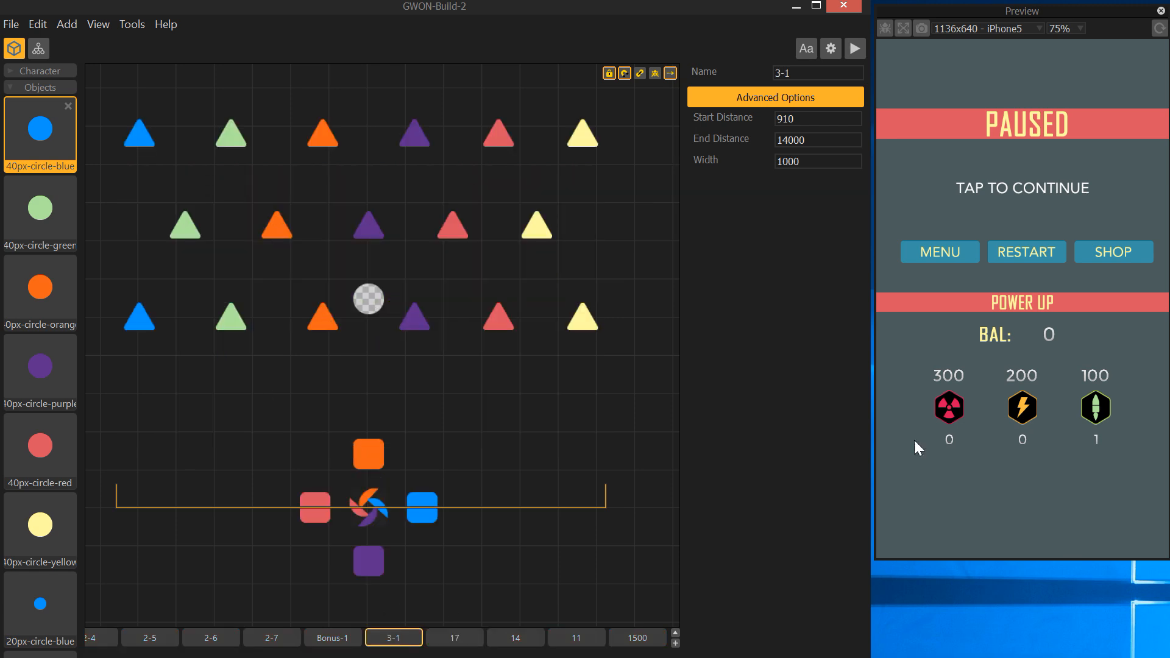
click(1023, 194)
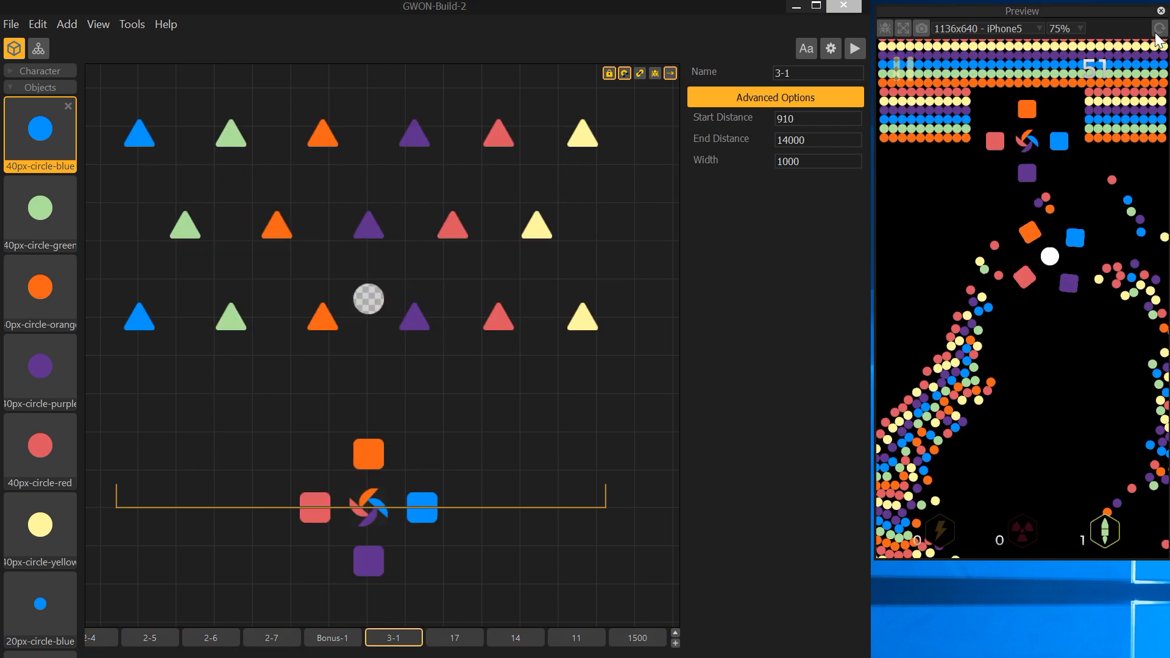
click(1159, 29)
click(1064, 218)
mouse_move(1022, 447)
mouse_down()
mouse_move(1014, 296)
mouse_move(1003, 332)
mouse_up()
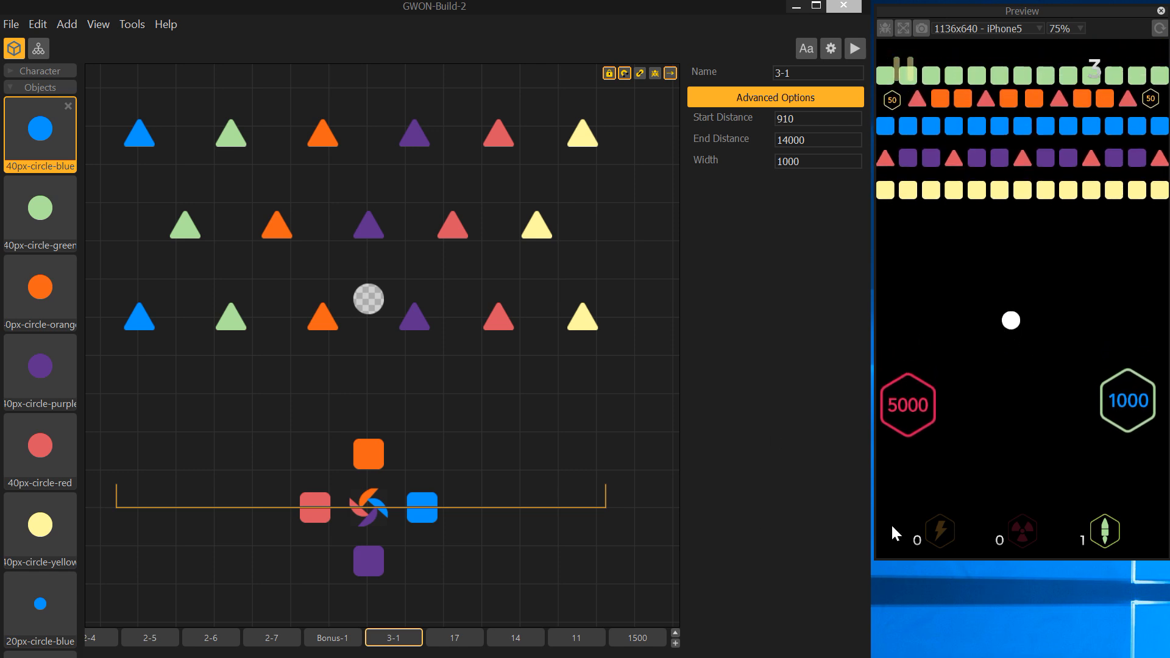
Limit the preview to scene 3-1, reload it, and play the level, restarting once after the game ends.
click(399, 633)
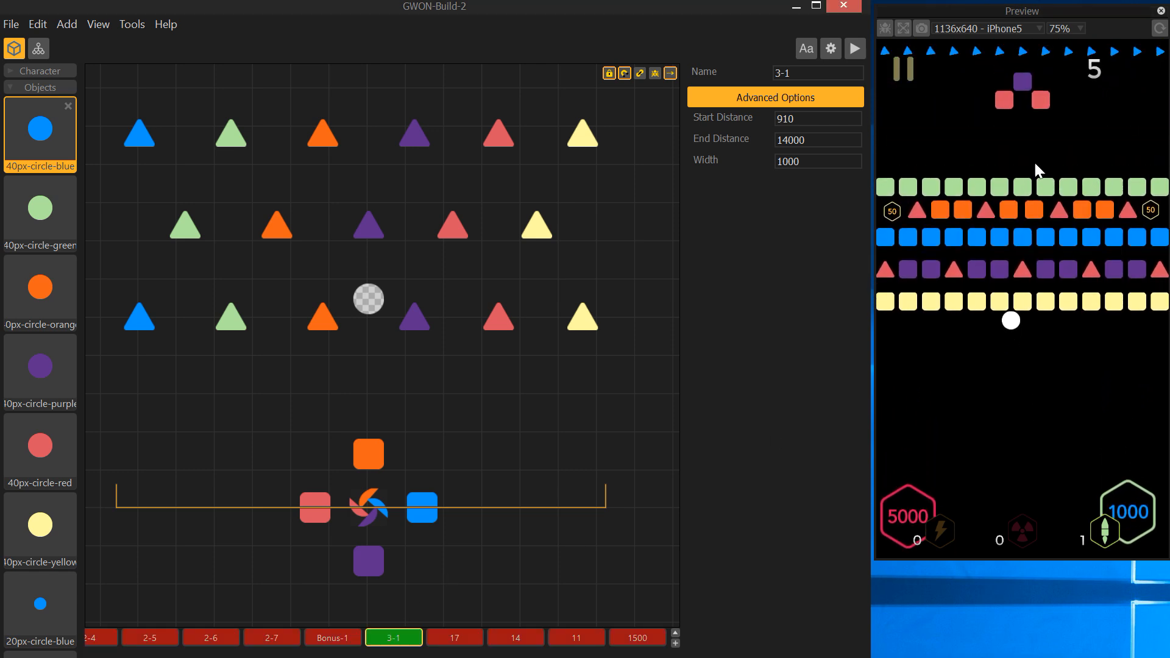
click(1162, 30)
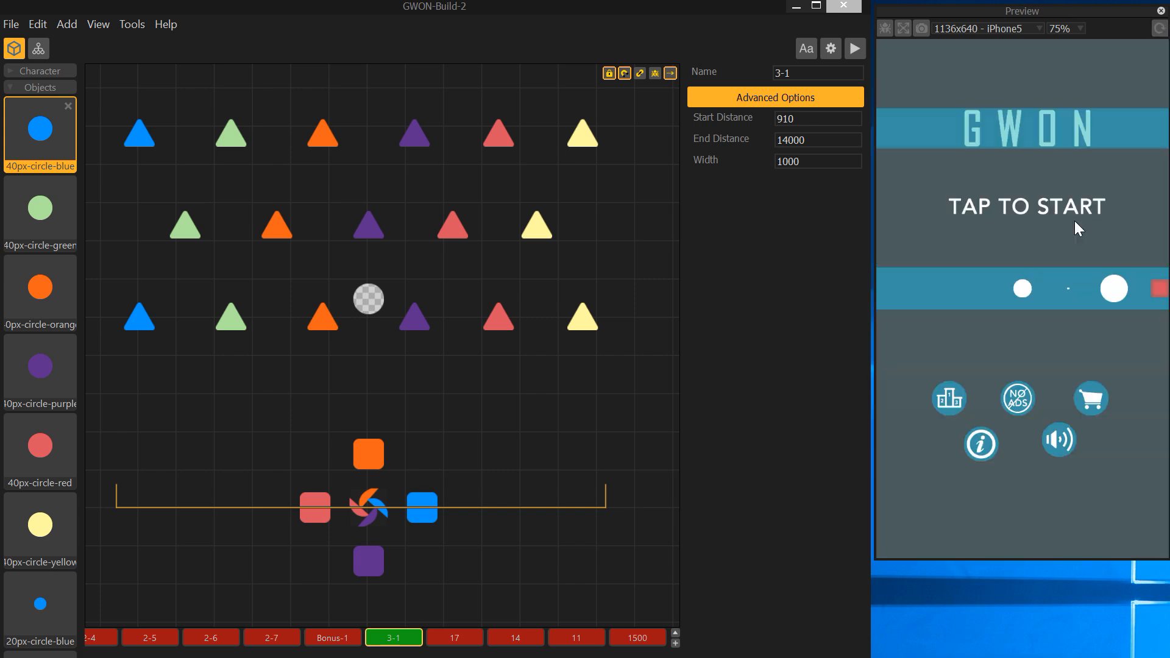
click(1074, 221)
mouse_move(1024, 423)
mouse_down()
mouse_move(1053, 247)
mouse_move(1045, 241)
mouse_move(1030, 265)
mouse_move(1011, 204)
mouse_move(969, 322)
mouse_move(932, 284)
mouse_move(975, 256)
mouse_move(1080, 269)
mouse_up()
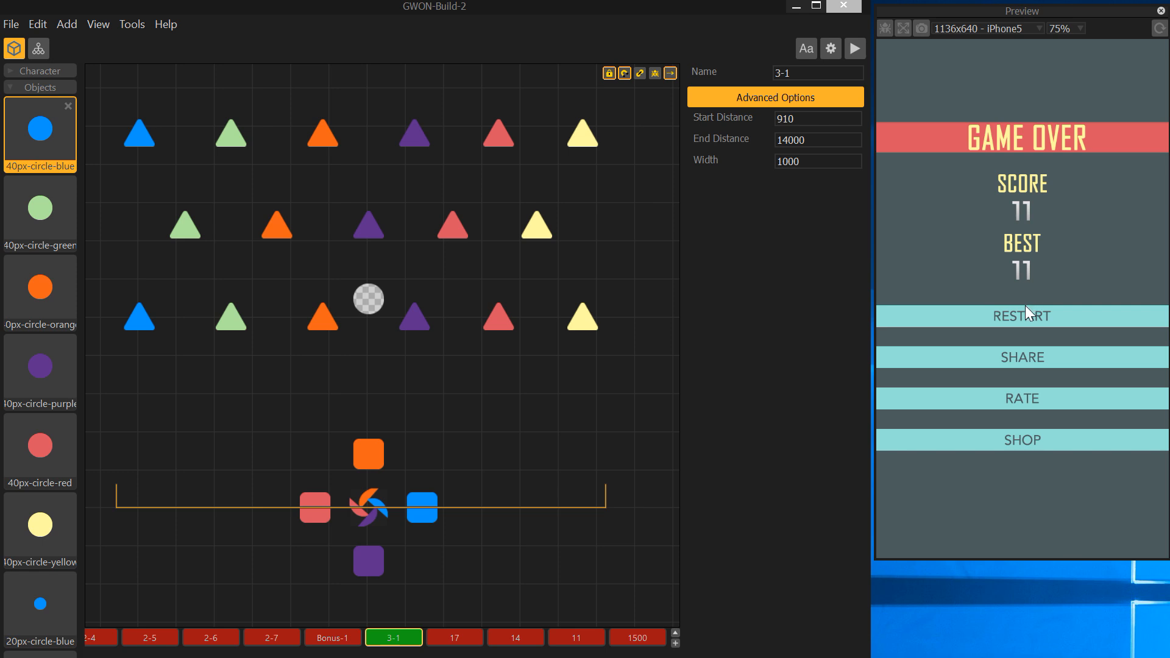
click(1026, 310)
mouse_move(1032, 402)
mouse_down()
mouse_move(1051, 253)
mouse_move(1033, 259)
mouse_move(1019, 209)
mouse_move(1027, 194)
mouse_move(1054, 190)
mouse_move(1068, 153)
mouse_move(1042, 152)
mouse_move(995, 230)
mouse_move(982, 334)
mouse_move(959, 312)
mouse_move(1037, 263)
mouse_move(1039, 229)
mouse_move(1058, 216)
mouse_move(1071, 389)
mouse_move(1150, 373)
mouse_up()
Open the Scratch Pad scene and show the object connections around the four-block spinner assembly.
click(635, 638)
scroll(635, 636, down, 3)
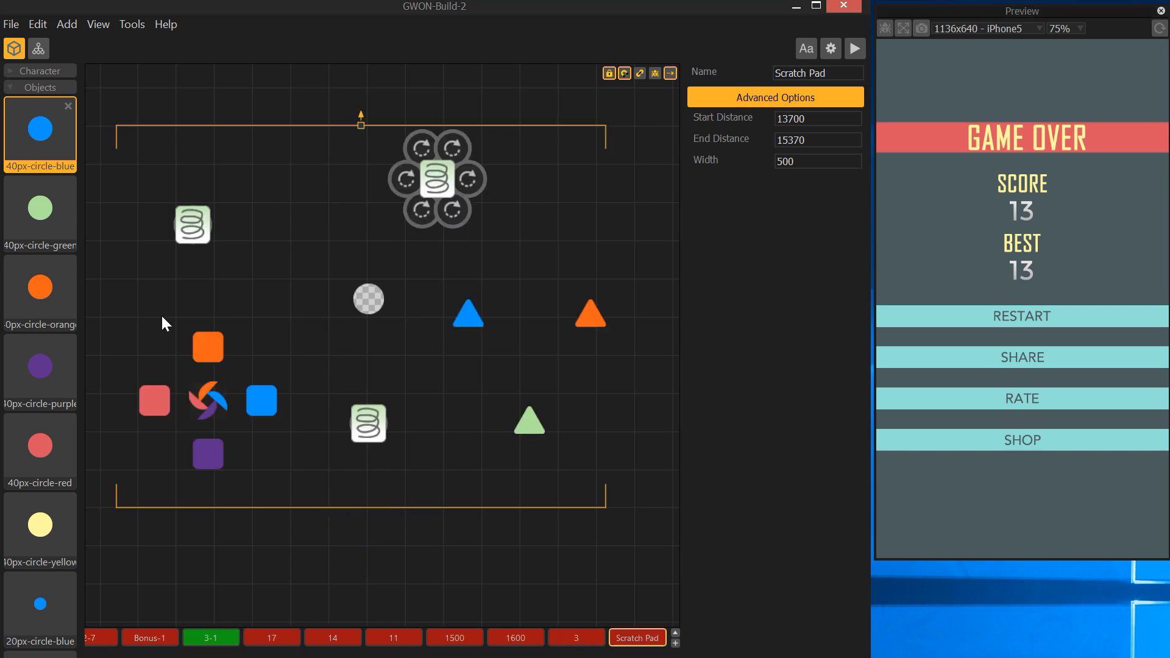
click(470, 370)
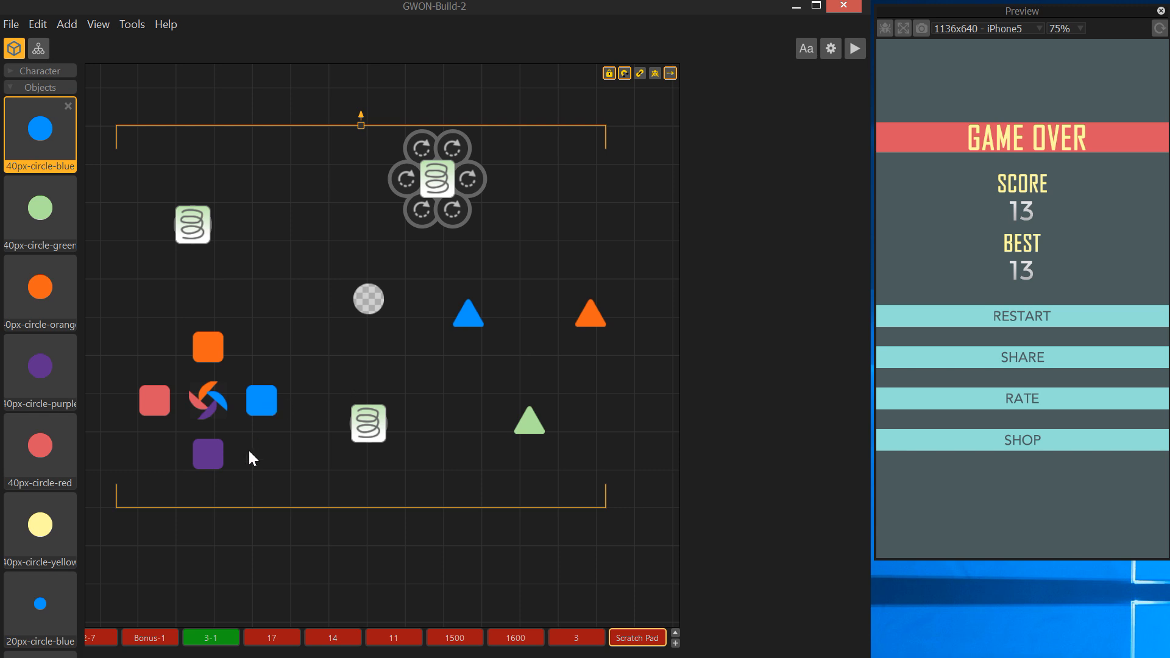
key(alt)
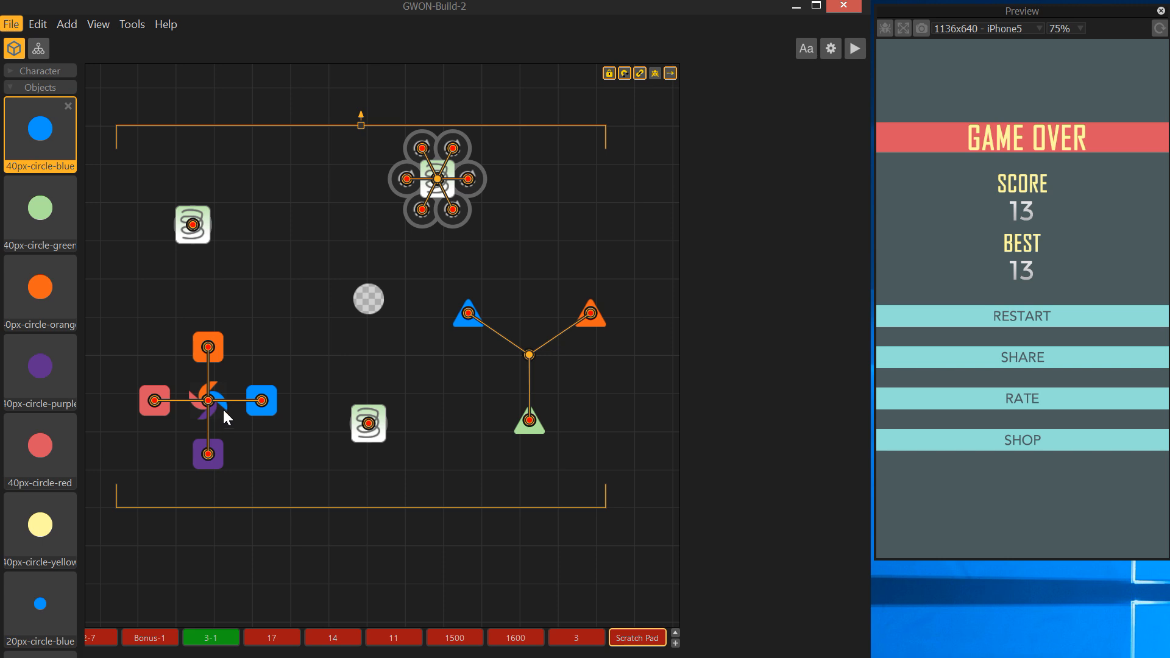
scroll(222, 407, up, 3)
middle_drag(209, 515, 402, 420)
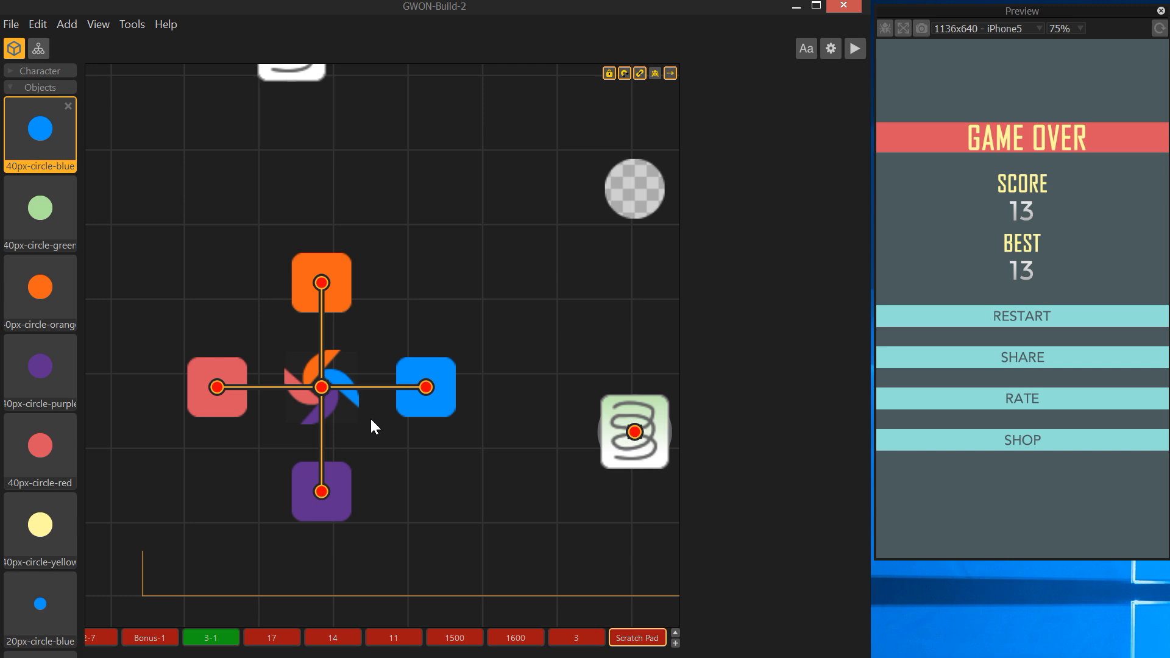
Move the spinning kicker diagonally off the spinner's centre to uncover the clear decoration block, and select that block.
click(357, 404)
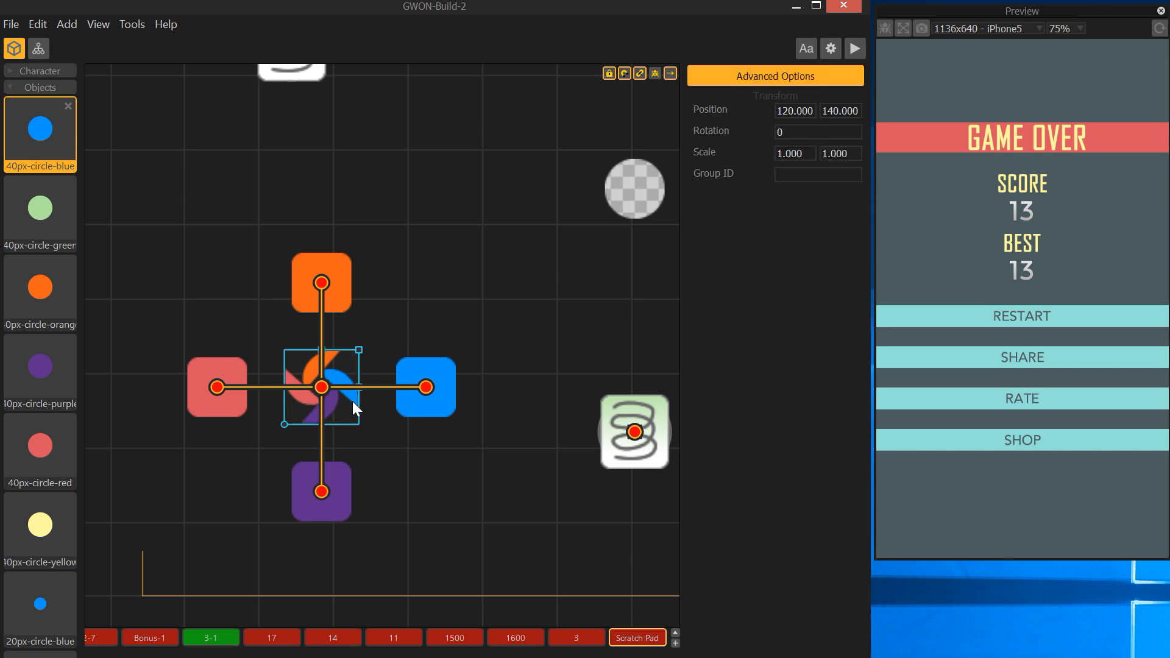
drag(352, 402, 478, 518)
click(340, 369)
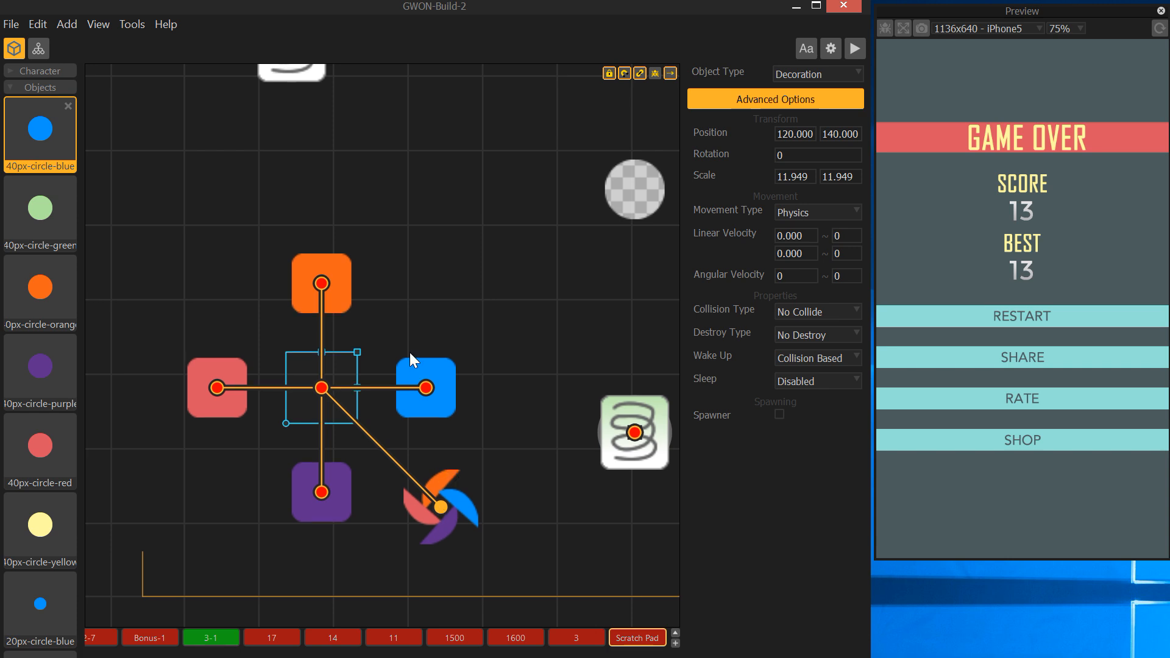
Select the clear centre block of the unconnected spinner copy and show the collision shapes in the scene.
scroll(386, 459, down, 3)
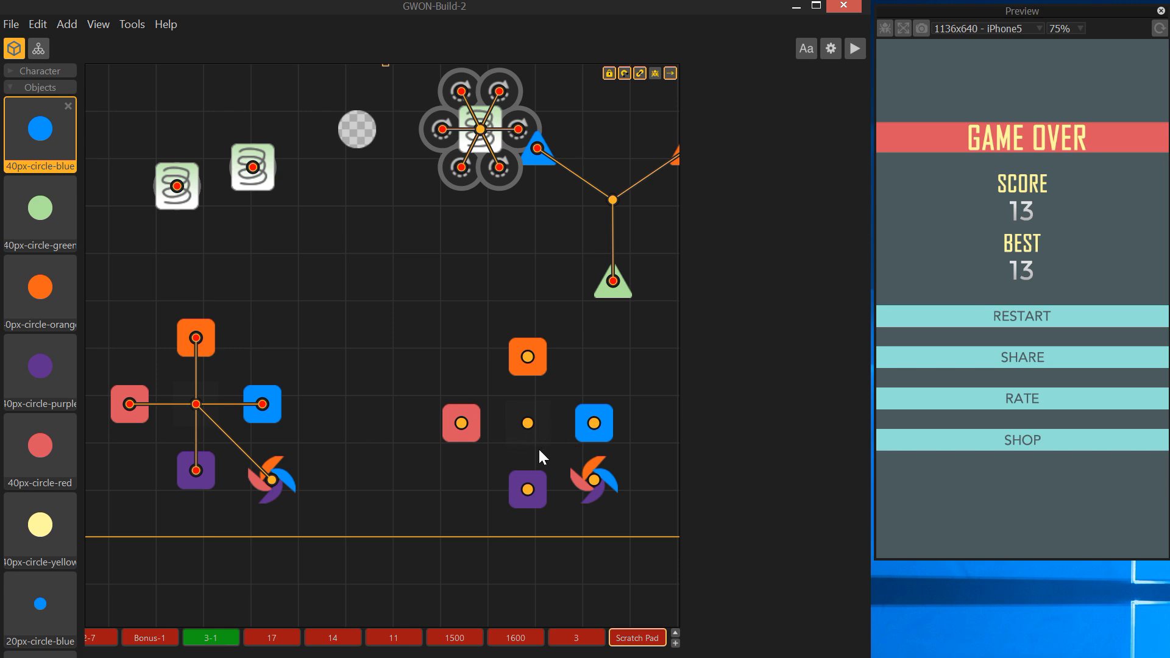
click(528, 424)
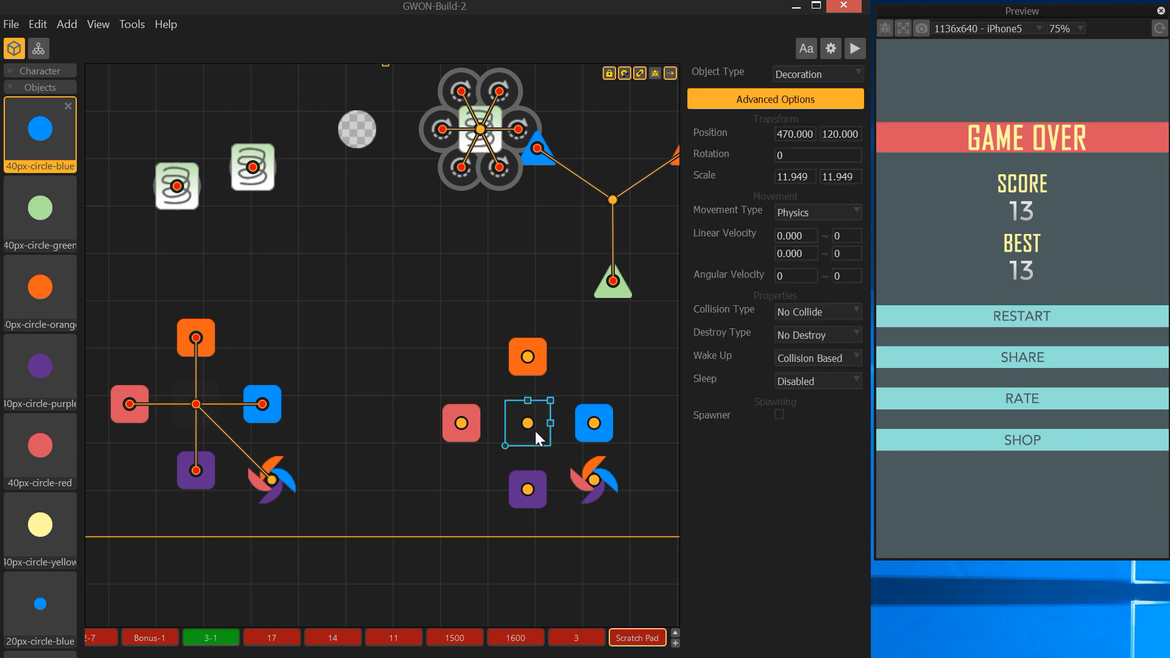
click(655, 72)
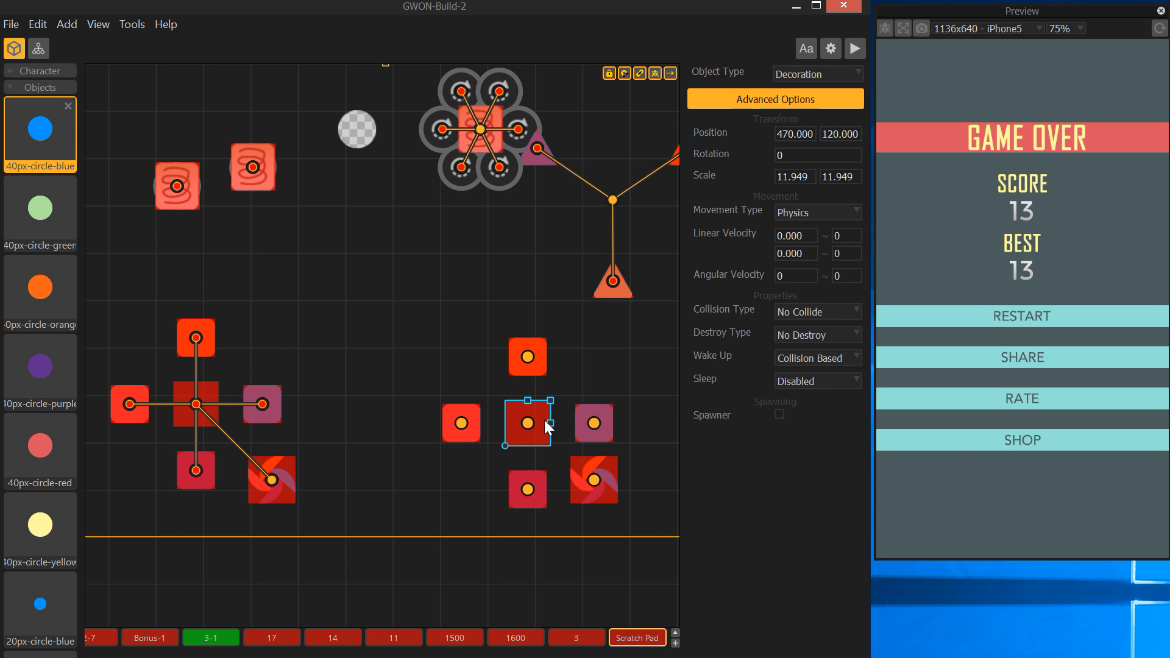
Set the Movement Type of the blocks surrounding the clear centre block to Fixed, checking each block's setting.
click(535, 371)
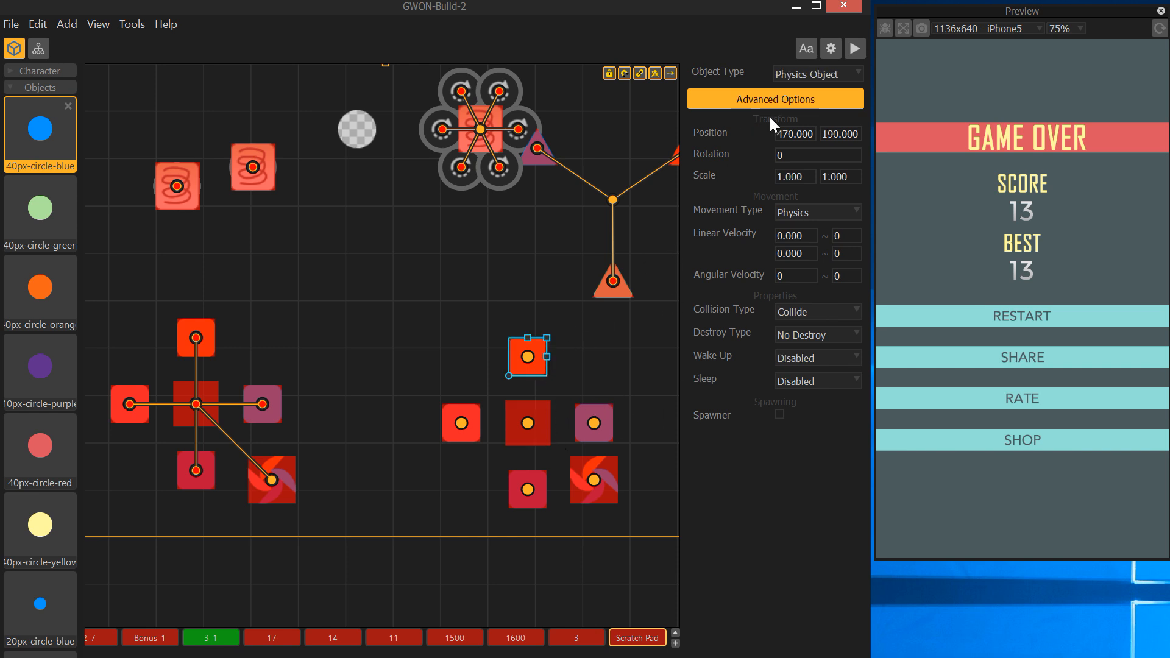
click(801, 213)
click(804, 202)
click(602, 408)
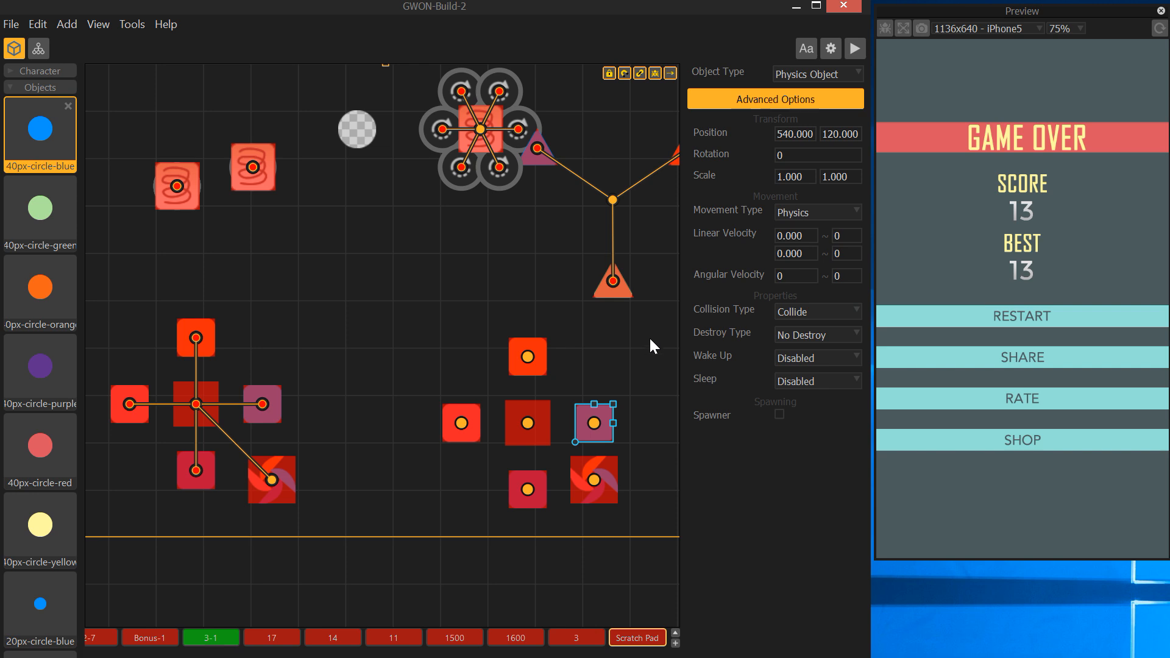
click(542, 345)
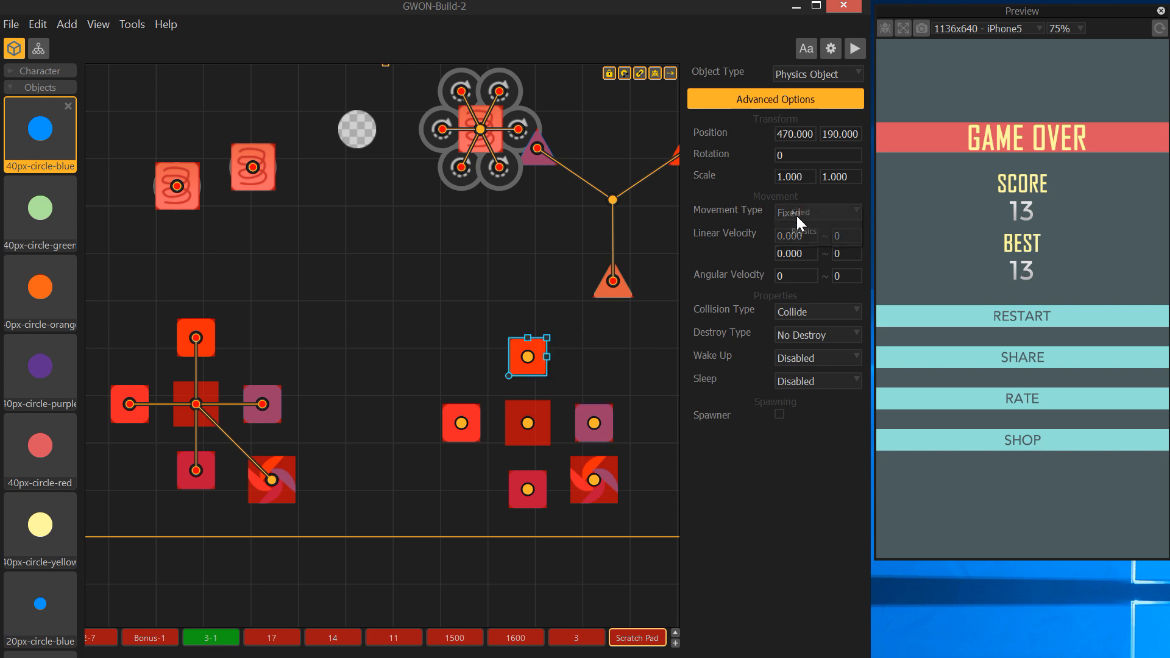
click(799, 229)
click(587, 439)
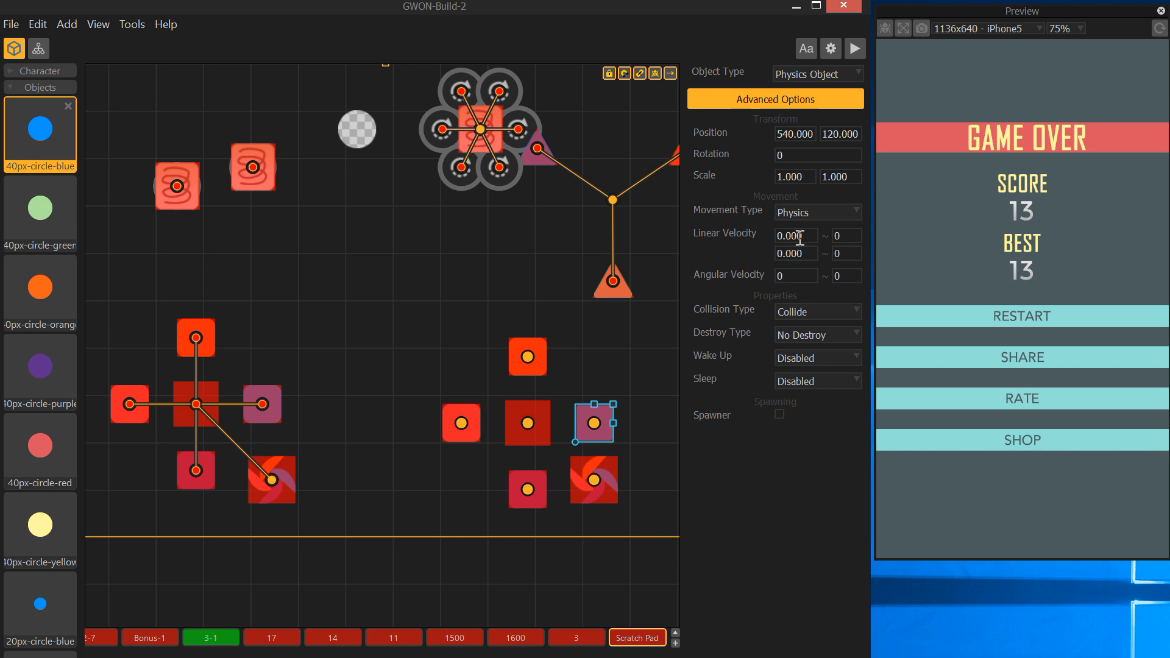
click(517, 496)
click(473, 412)
Connect the clear centre block of the spinner copy to its four surrounding blocks and to the spinning kicker.
mouse_move(528, 423)
mouse_down()
mouse_move(594, 423)
mouse_move(518, 371)
mouse_move(527, 357)
mouse_up()
drag(528, 421, 461, 423)
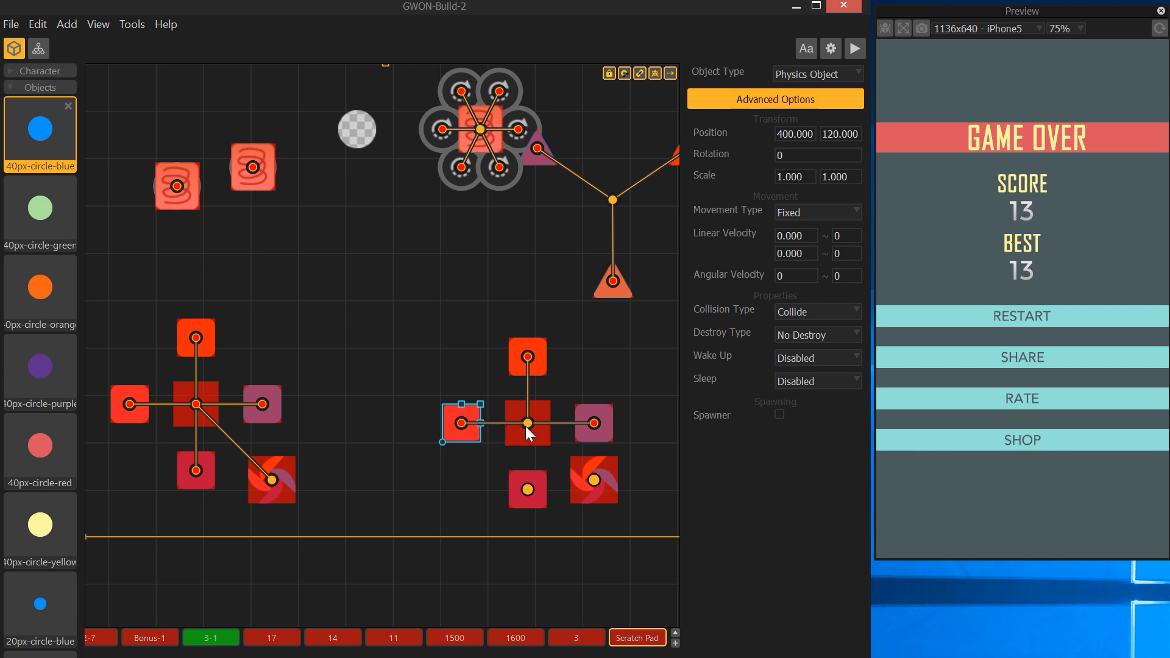
drag(525, 471, 528, 488)
drag(589, 468, 527, 420)
Shrink the clear centre block, then enlarge it to a scale of about 10.985 by 11.306.
click(544, 419)
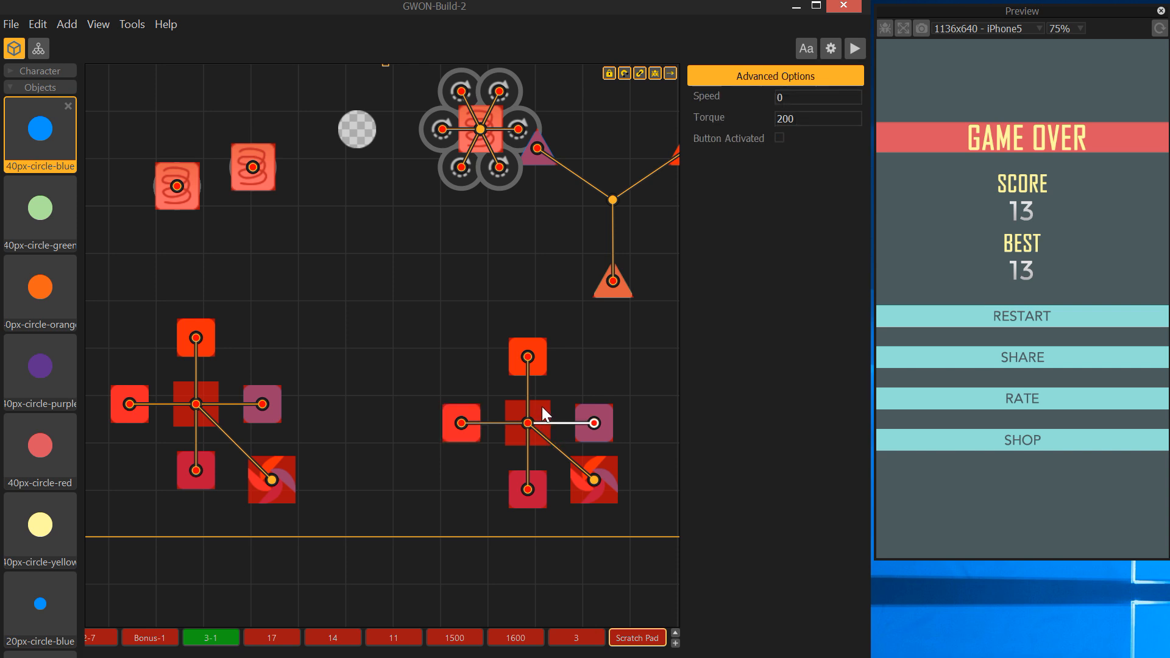
click(543, 407)
drag(542, 402, 535, 414)
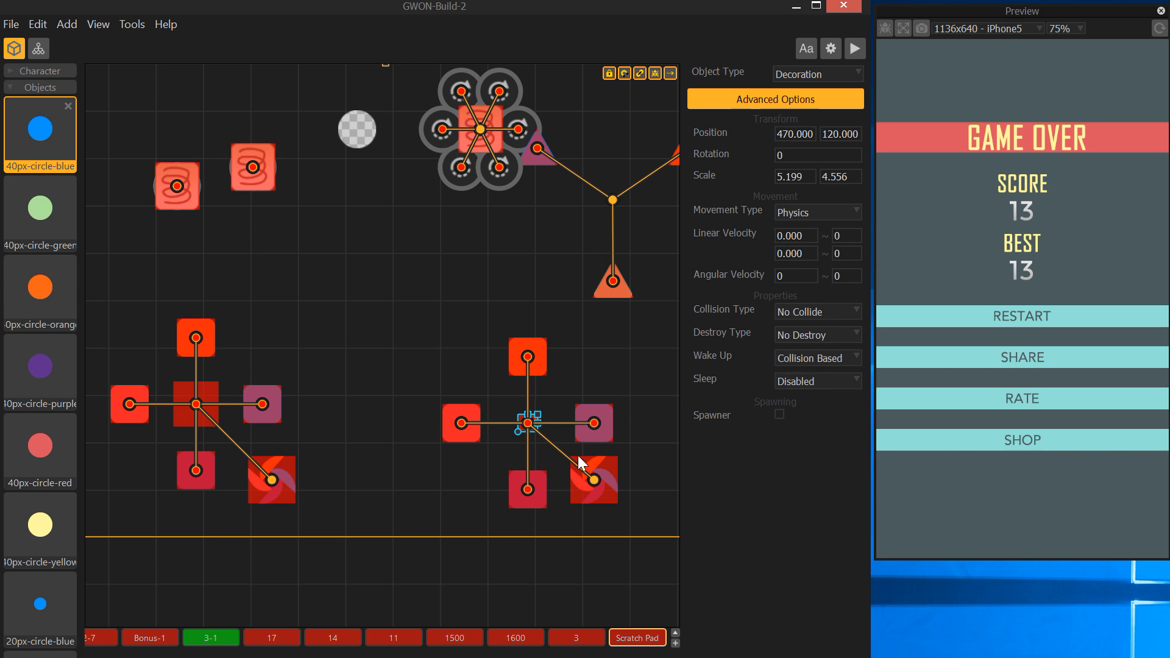
mouse_move(539, 414)
mouse_down()
mouse_move(560, 395)
mouse_move(549, 402)
mouse_up()
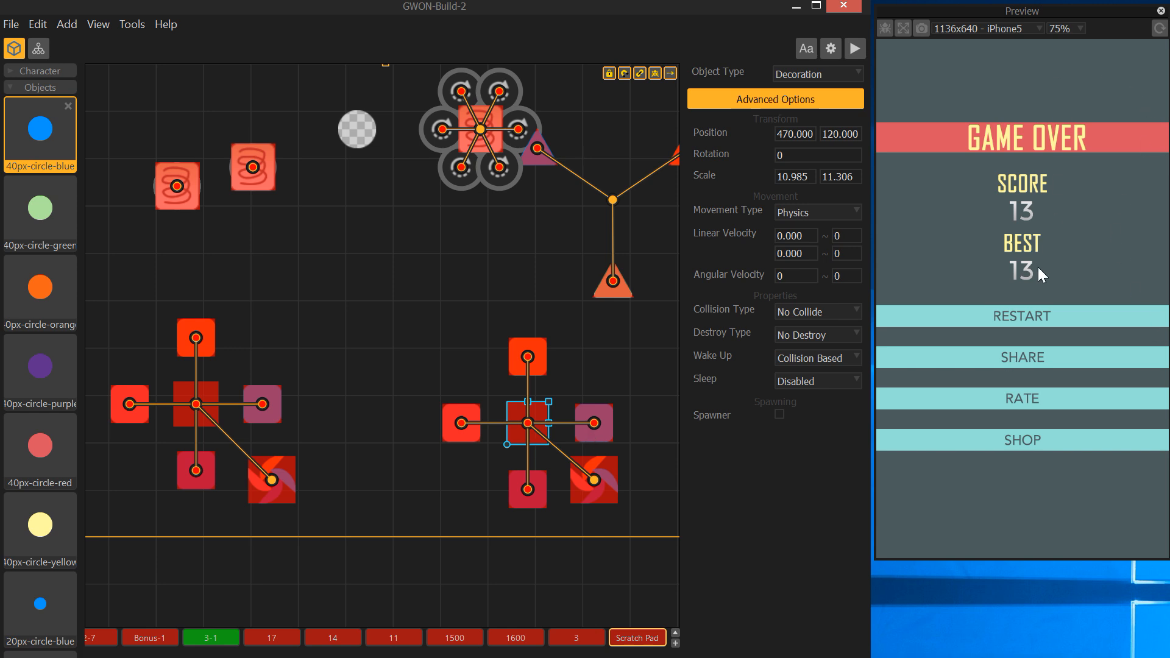
Restart the game in the preview, turn on its collision shape display, and play to test the spinner.
click(1026, 314)
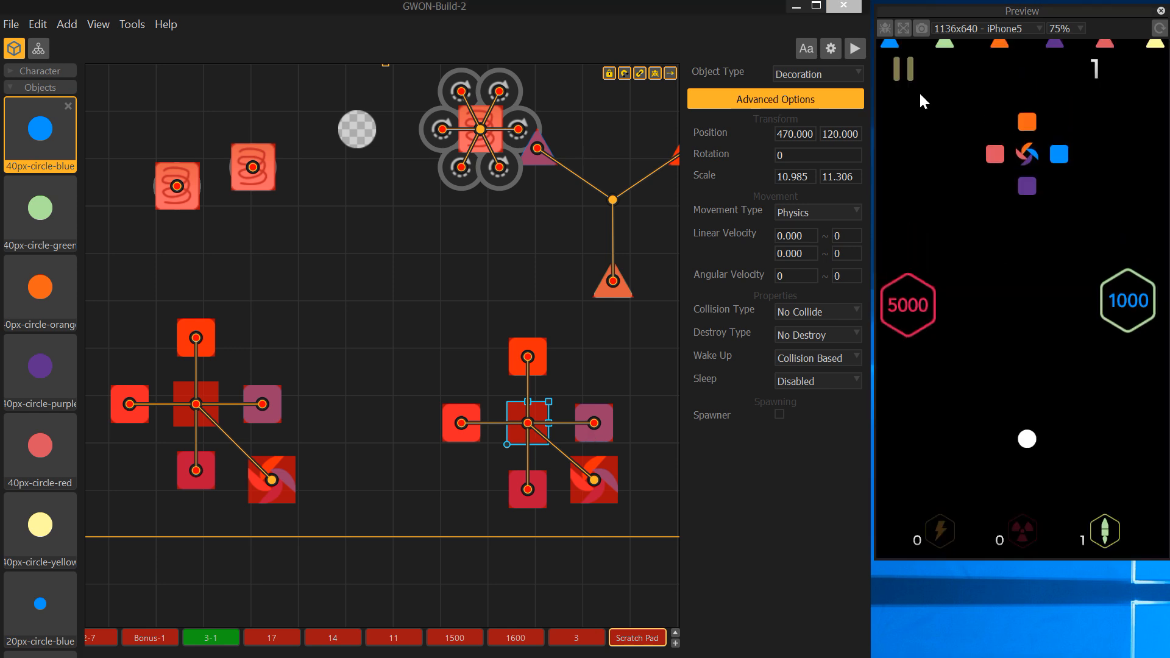
click(885, 29)
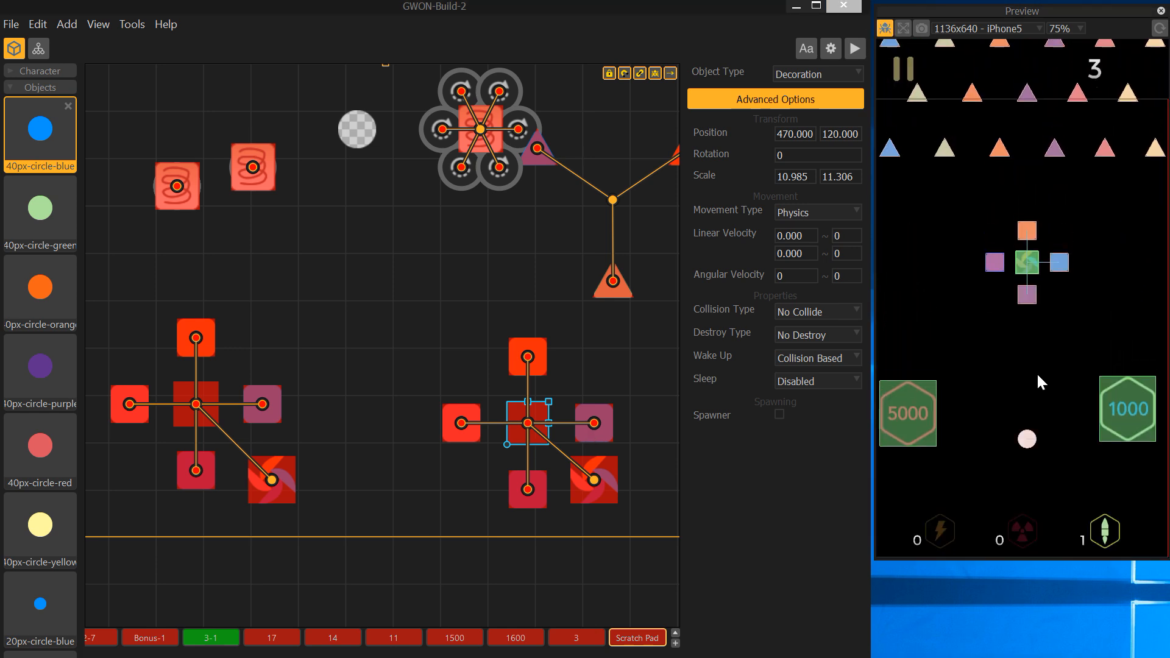
mouse_move(1032, 379)
mouse_down()
mouse_move(988, 437)
mouse_move(1009, 428)
mouse_move(1007, 402)
mouse_move(1021, 404)
mouse_move(956, 375)
mouse_move(974, 388)
mouse_move(956, 500)
mouse_move(965, 509)
mouse_up()
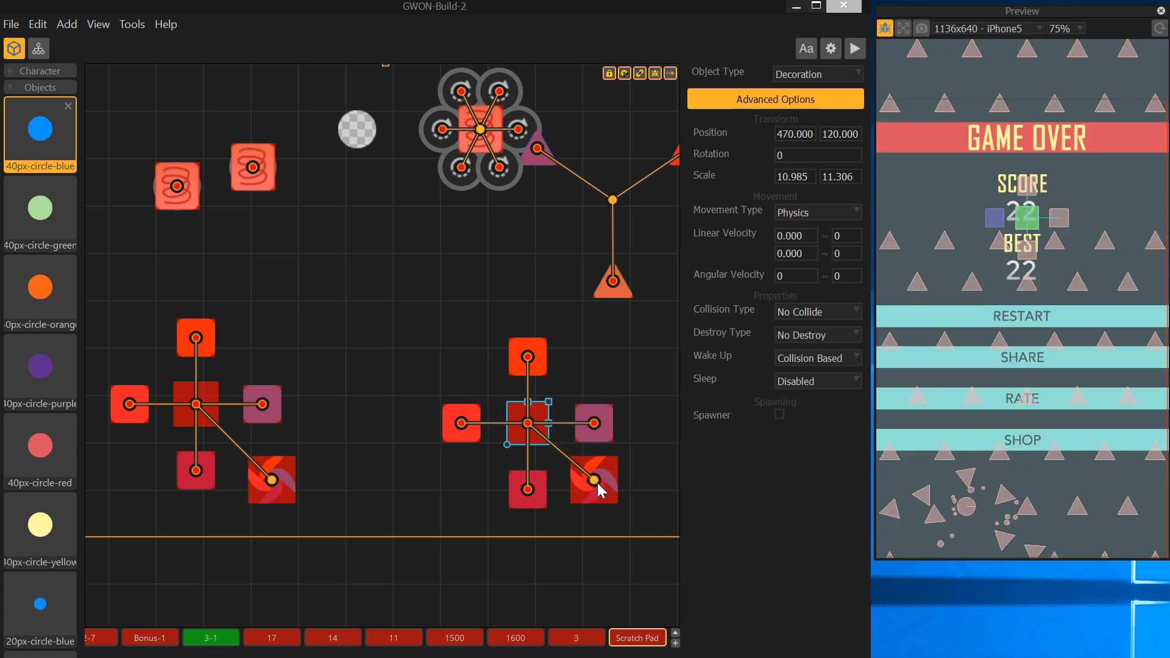
Reposition the spinner copy's spinning kicker at 530, 50, beside the lower block.
mouse_move(596, 493)
mouse_down()
mouse_move(543, 463)
mouse_move(577, 493)
mouse_up()
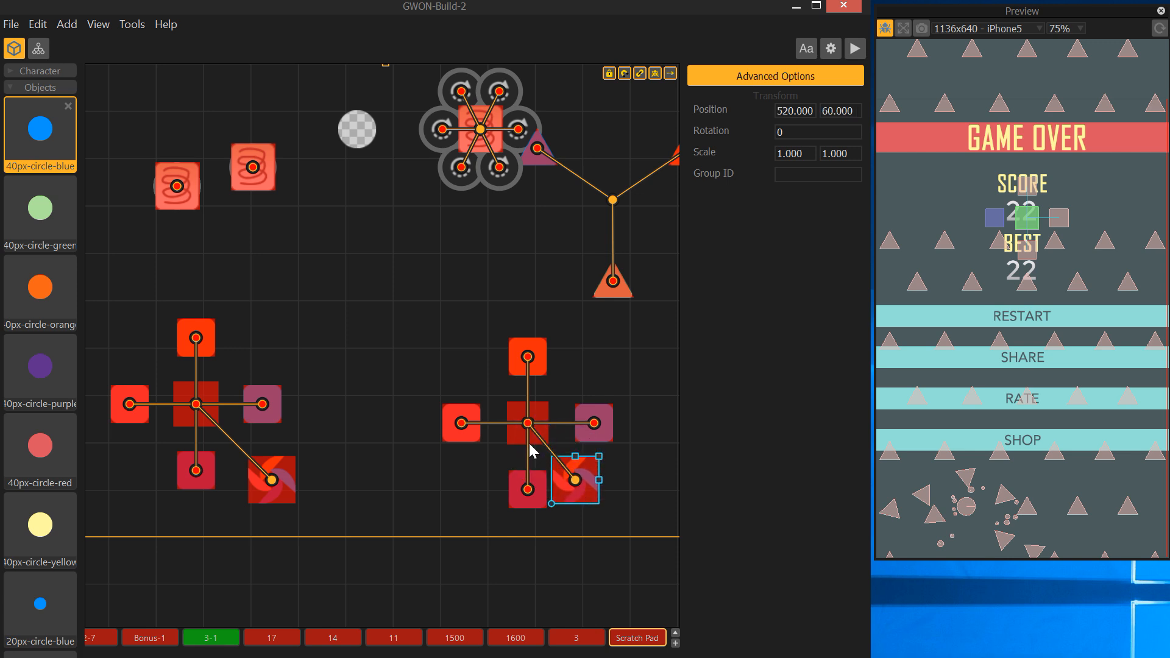
drag(573, 494, 606, 491)
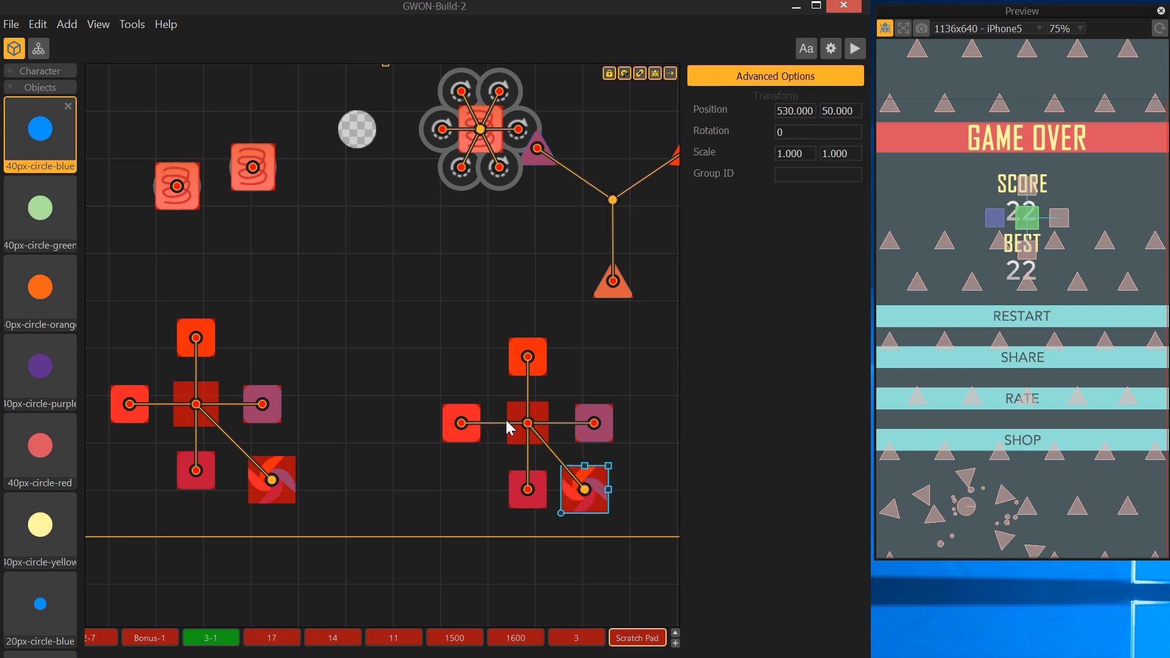
click(547, 441)
click(592, 481)
Open the settings of the spinning-kicker action and select its Duration value.
scroll(31, 552, down, 15)
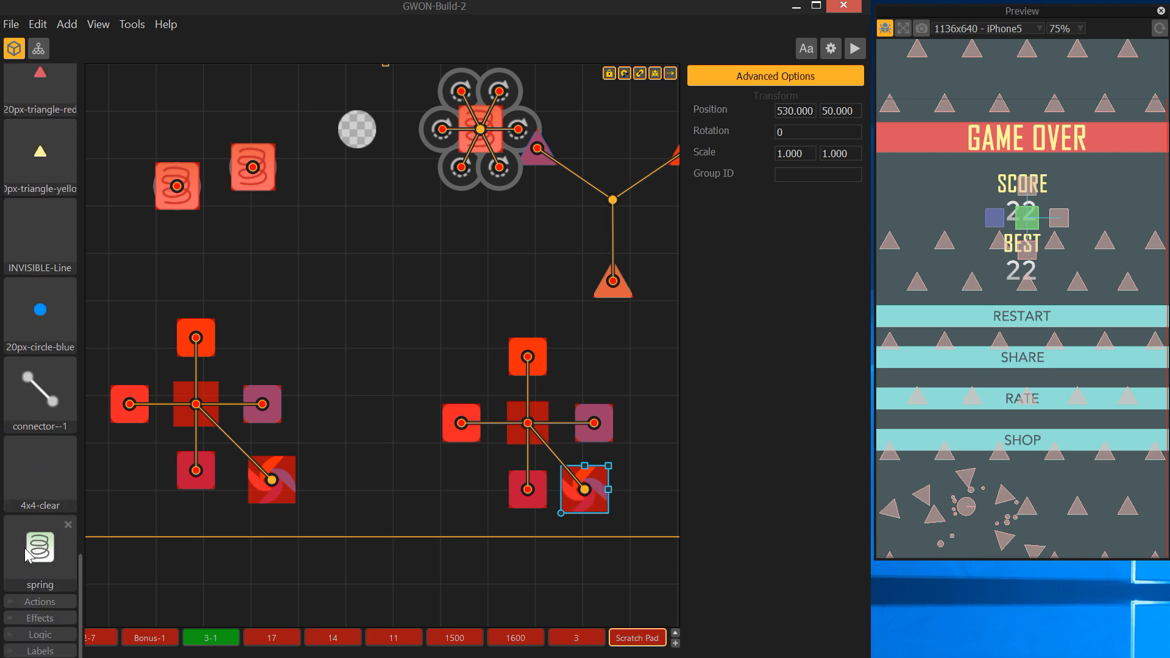
click(9, 602)
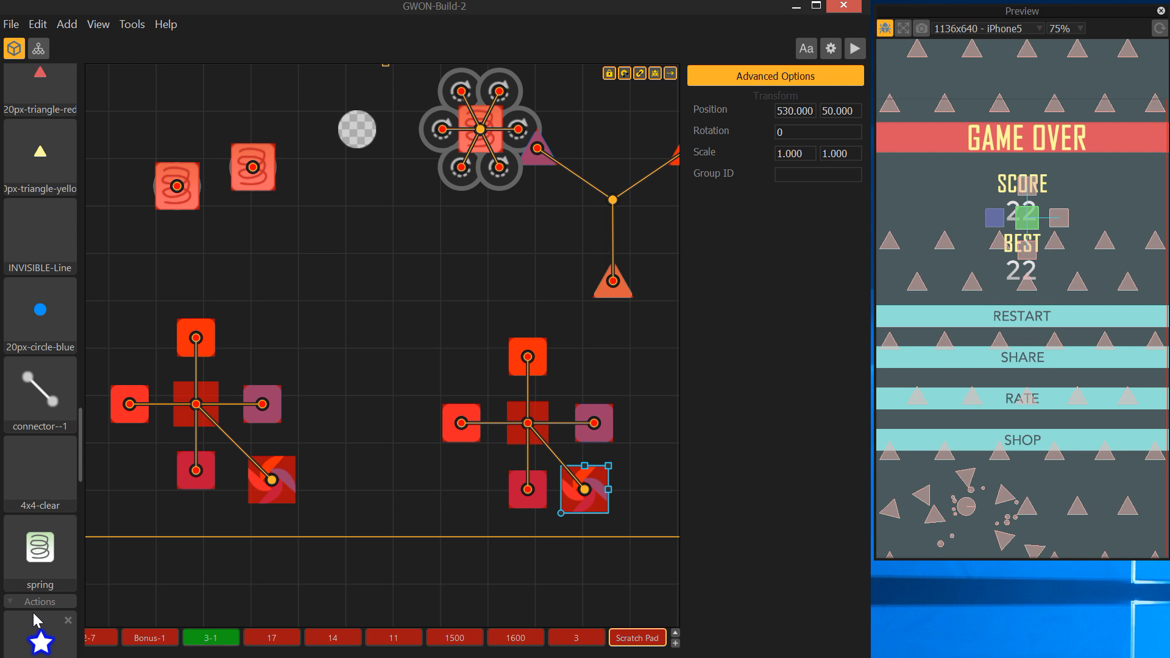
scroll(35, 620, down, 10)
click(40, 578)
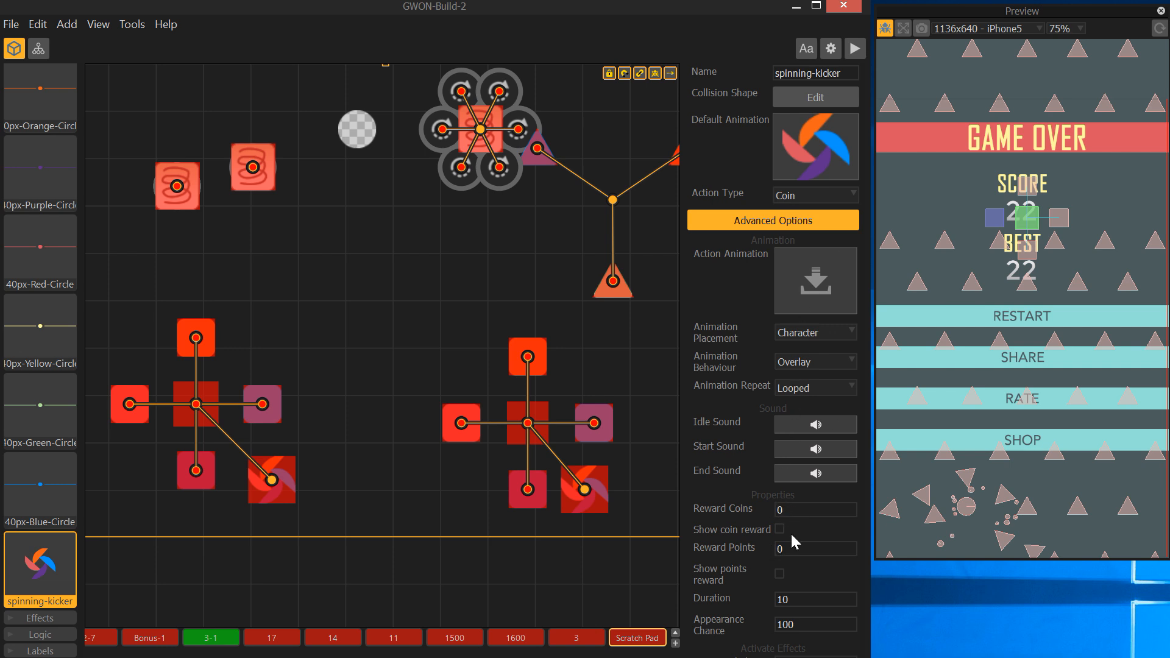
double_click(799, 599)
click(797, 599)
Inspect the settings of the connection between the clear centre block and the kicker in both spinner assemblies.
click(557, 463)
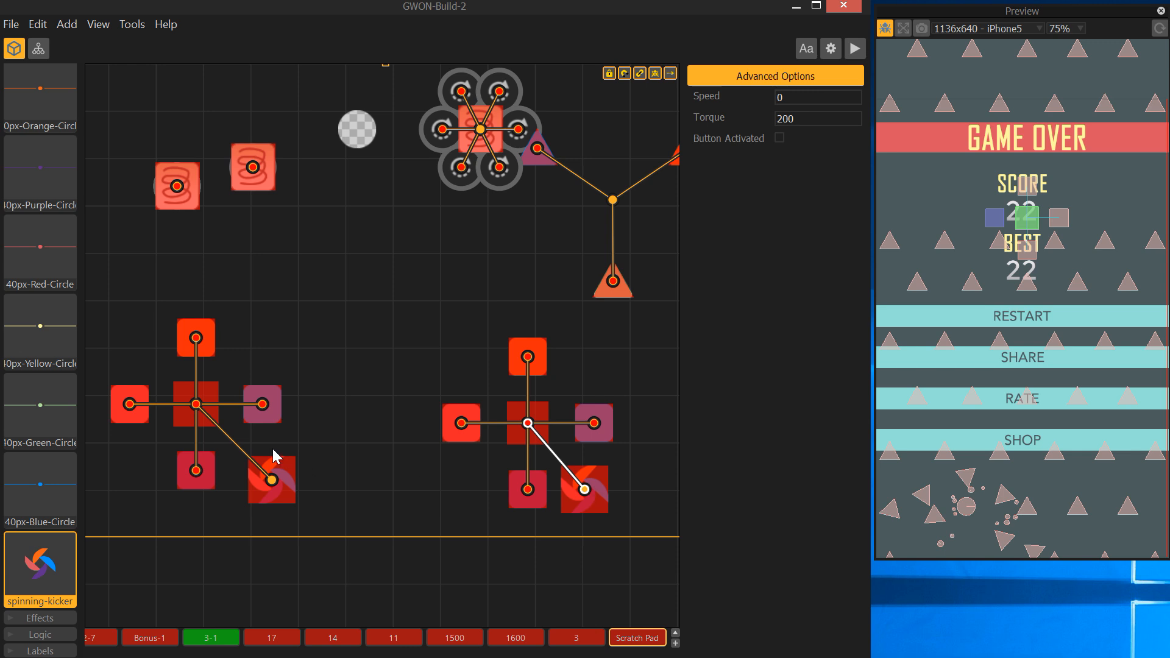
click(239, 451)
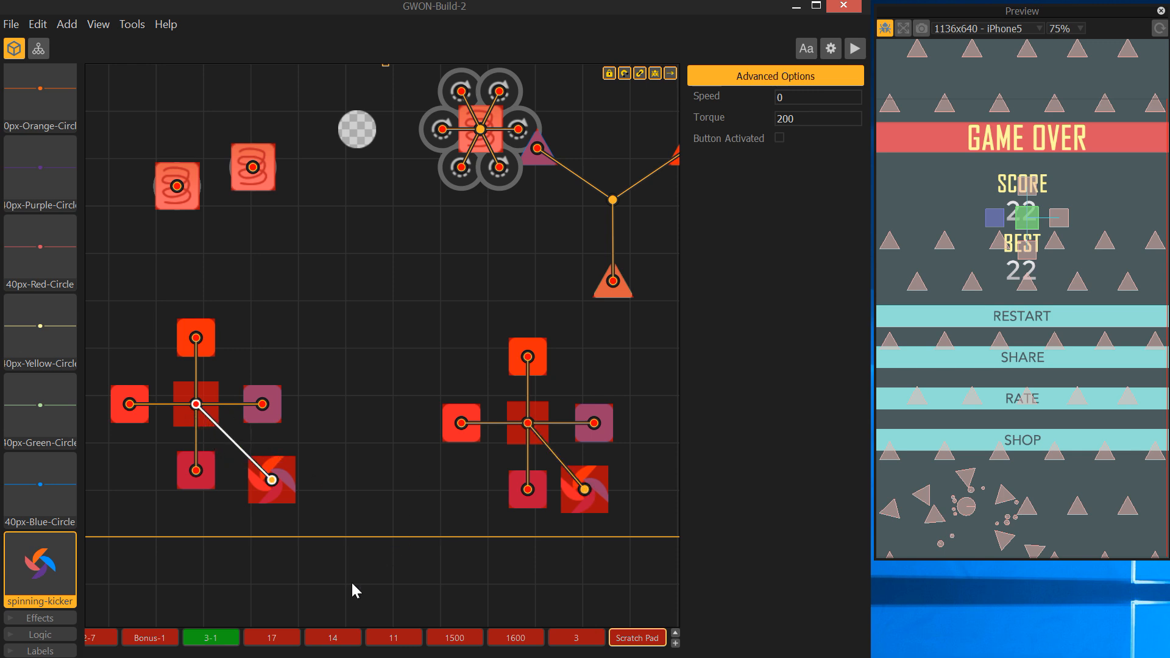
In scene 3-1, move the spinning kicker aside, inspect its connection to the centre block, and return it to 330, 0.
click(213, 640)
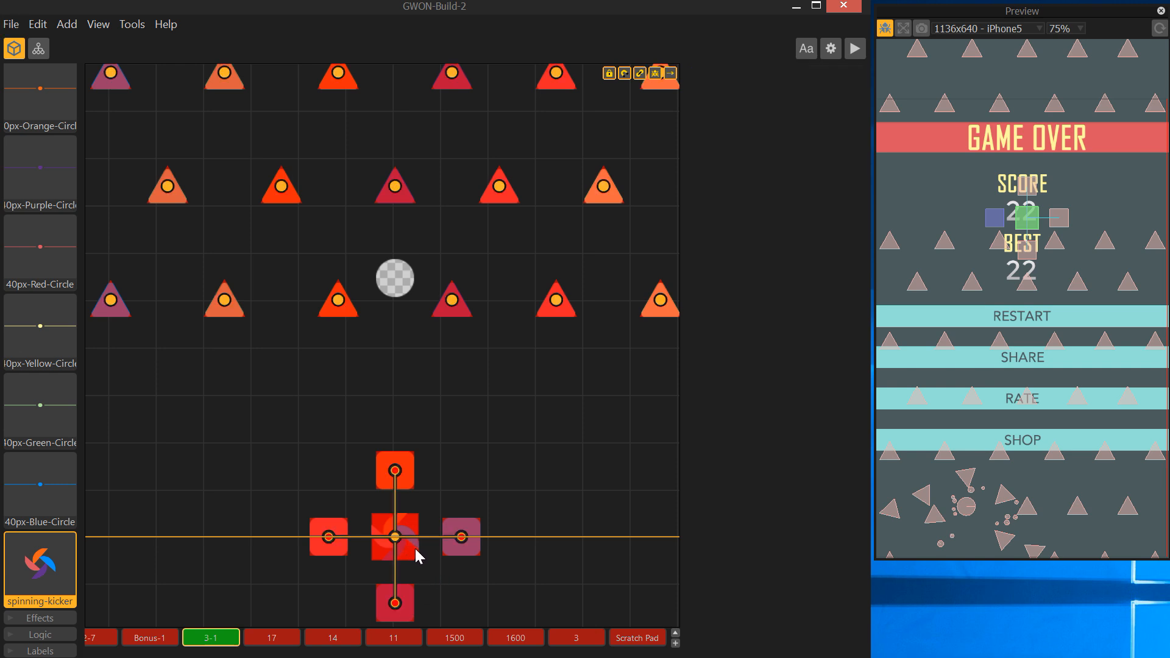
drag(419, 554, 528, 462)
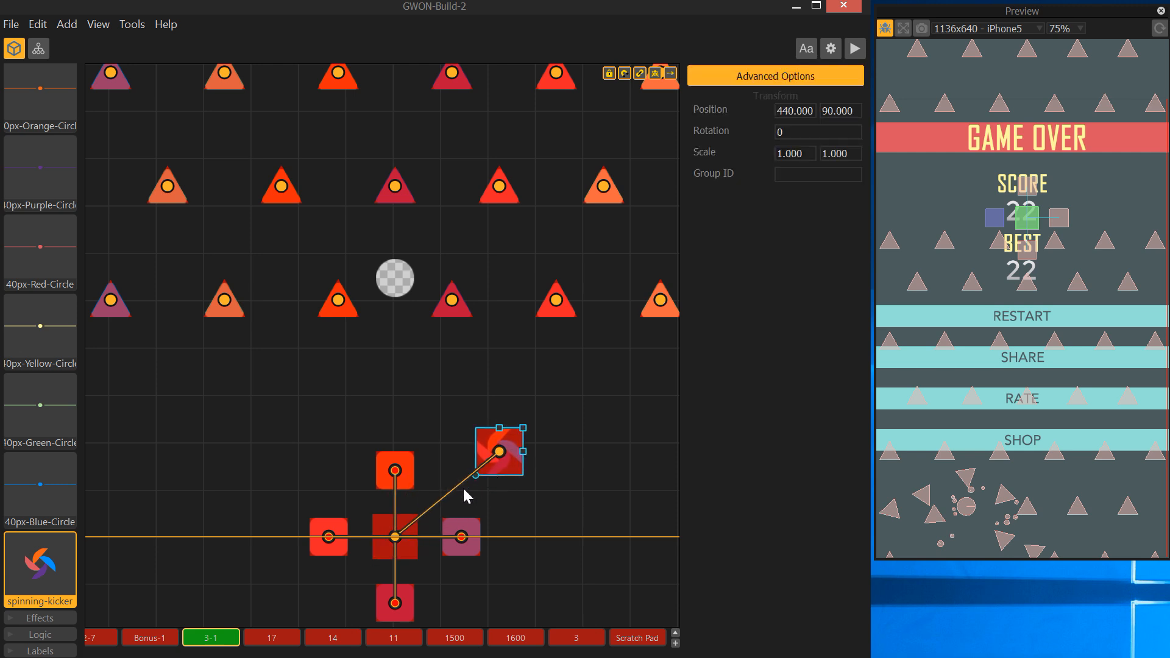
click(454, 489)
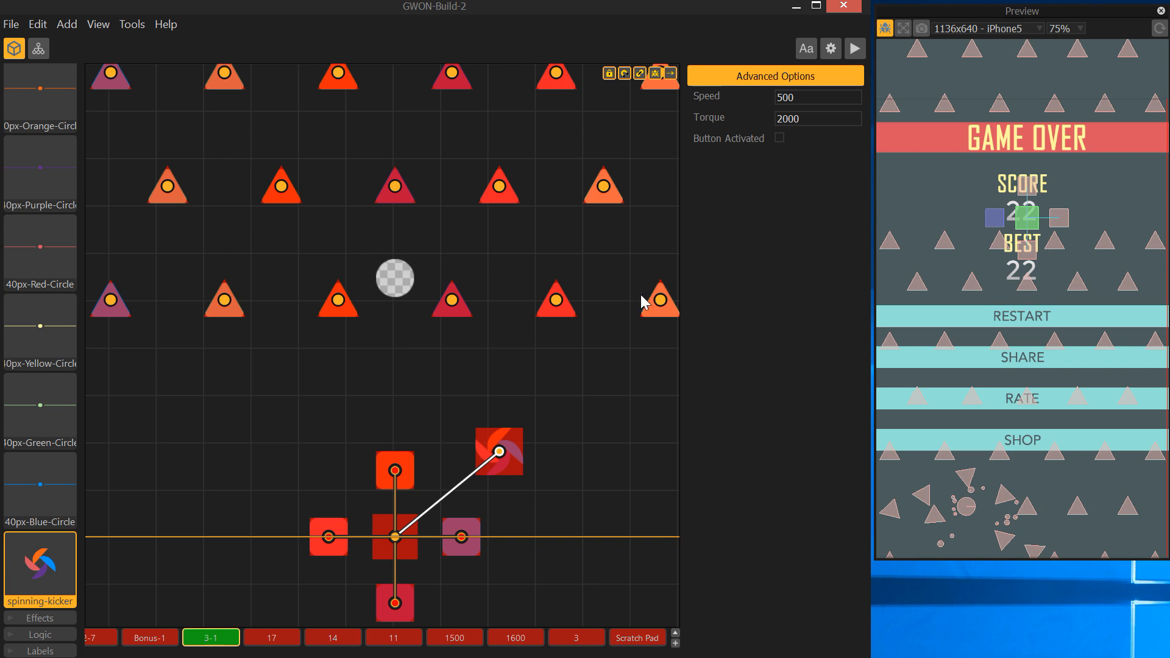
drag(521, 463, 422, 544)
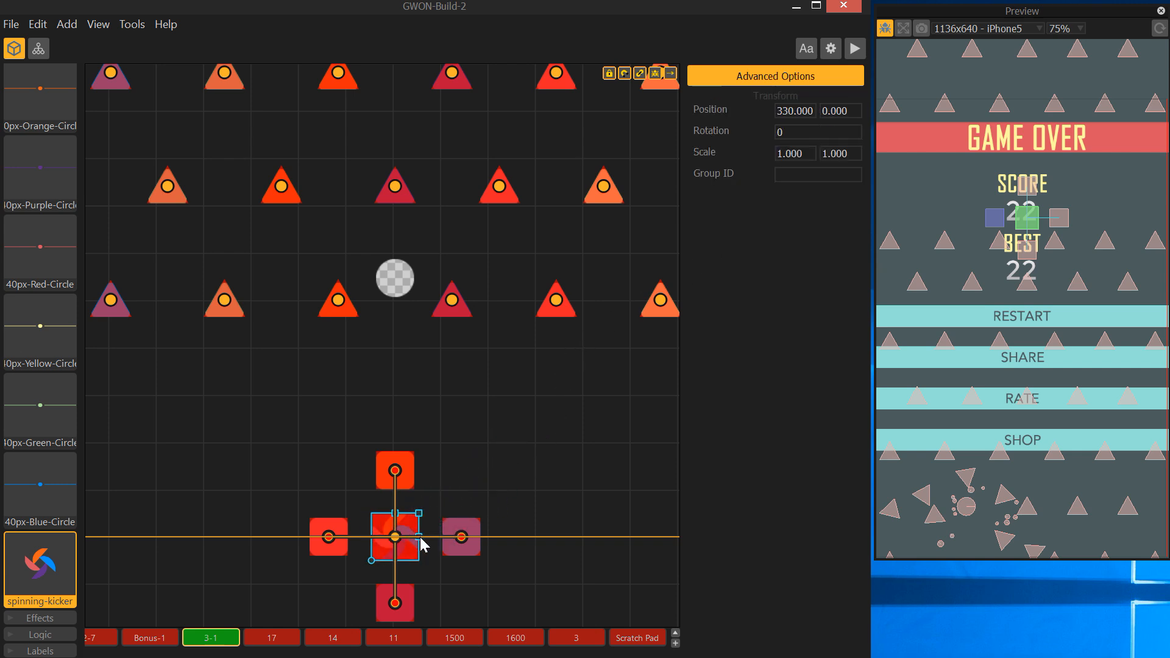
click(555, 457)
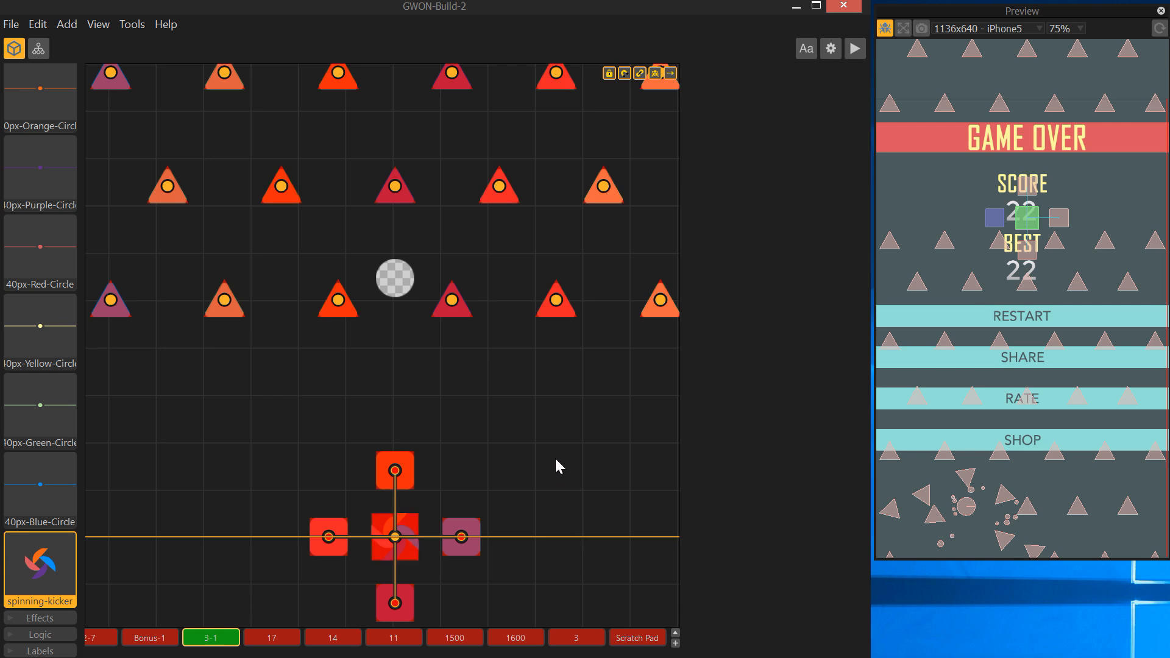
In the Scratch Pad scene, set the first spinner's centre-to-kicker connection to Speed 500 and Torque 2000.
click(645, 643)
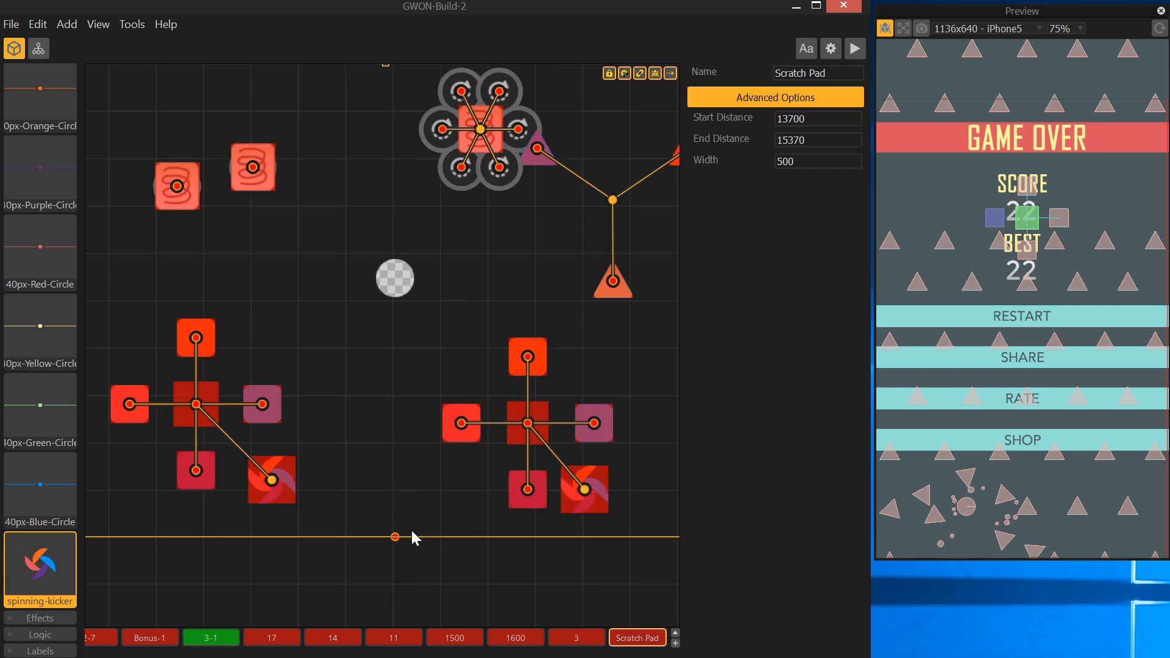
click(243, 451)
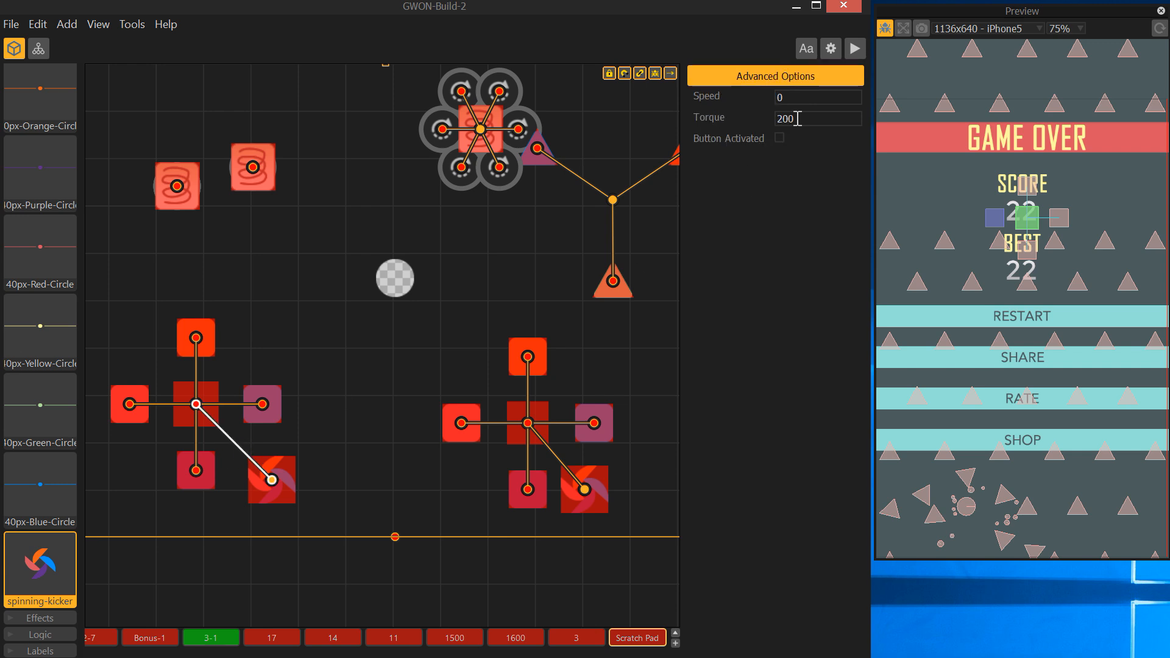
text(500)
key(Tab)
text(2000)
Turn off the preview's collision shape display, restart the game, and play to test the spinner.
click(1054, 185)
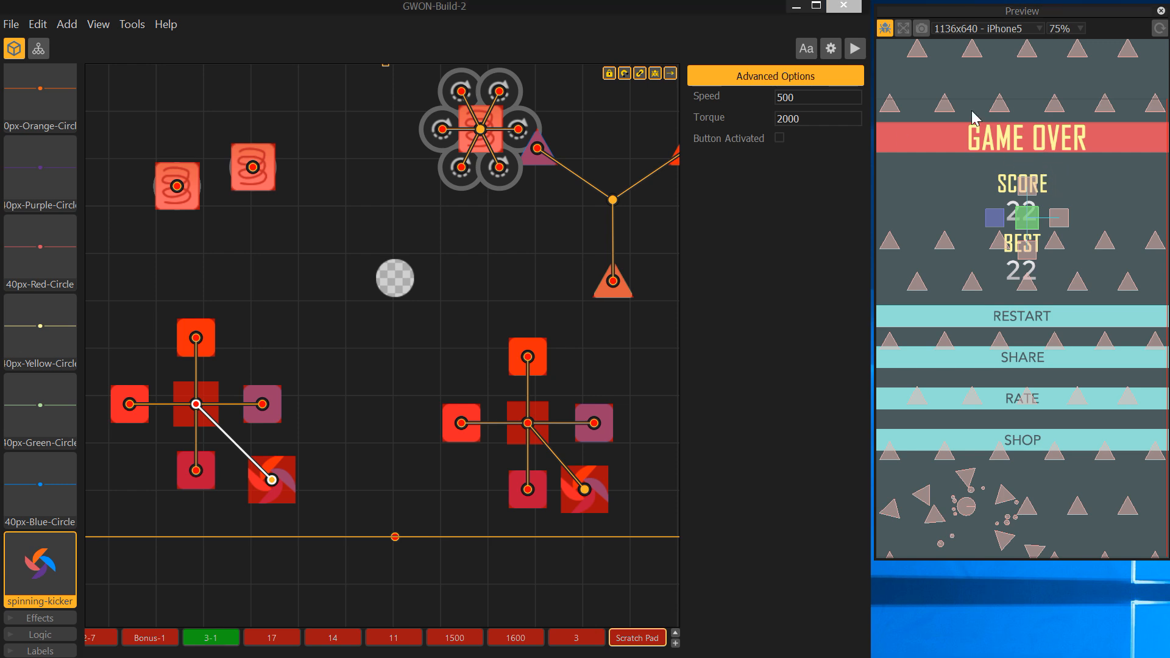
click(885, 29)
click(996, 323)
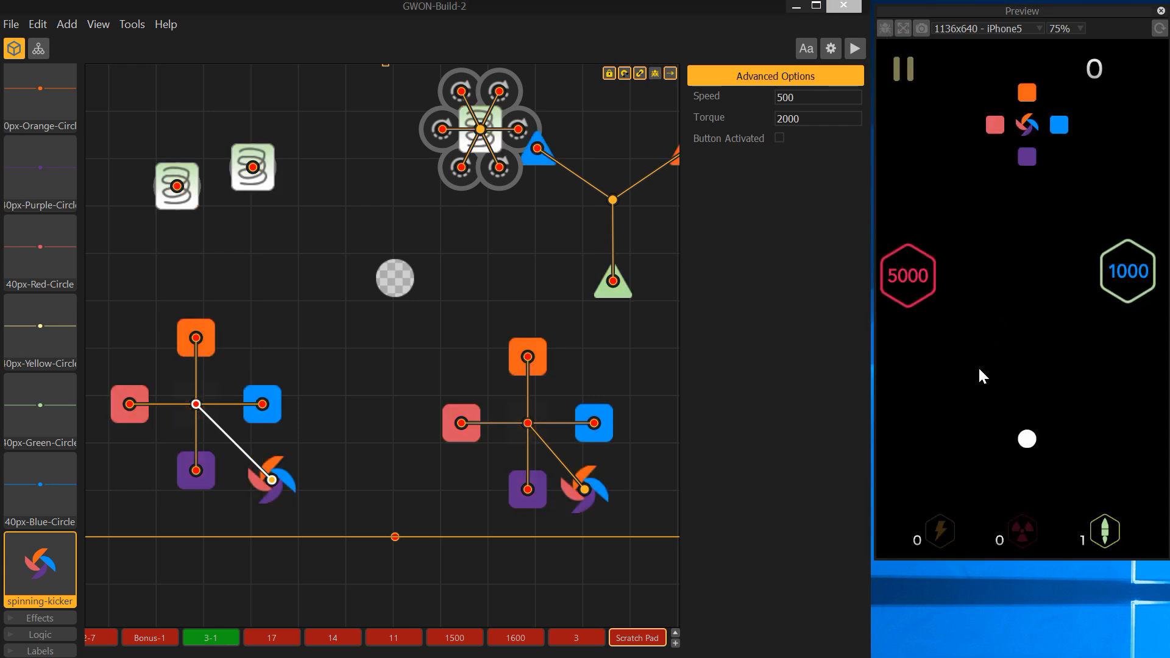
mouse_move(1046, 228)
mouse_down()
mouse_move(990, 243)
mouse_move(1000, 342)
mouse_move(1011, 355)
mouse_move(1037, 273)
mouse_move(1071, 370)
mouse_up()
click(478, 483)
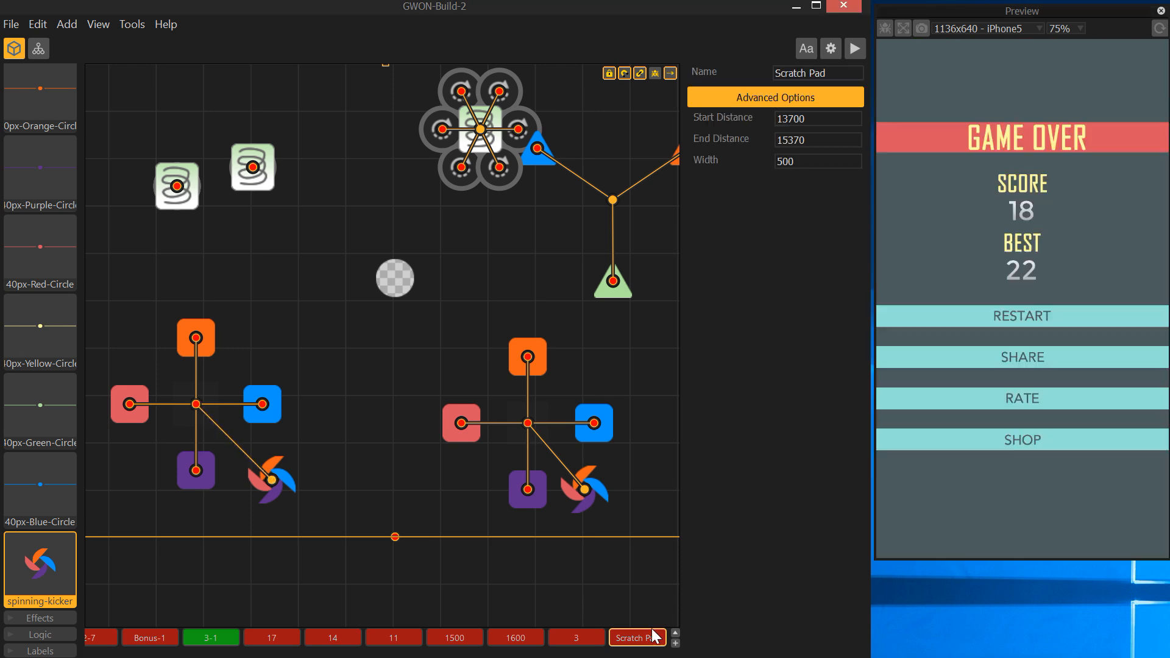
Inspect the connections of the first spinner's purple and blue blocks and the object type options of its orange block.
click(195, 437)
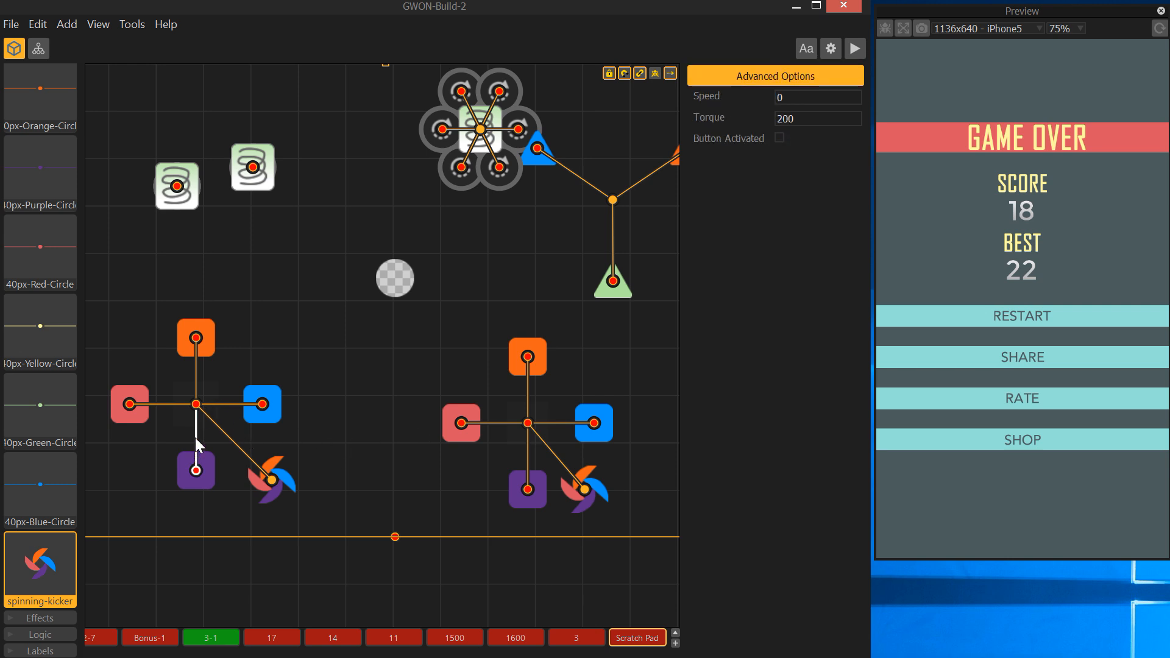
click(227, 404)
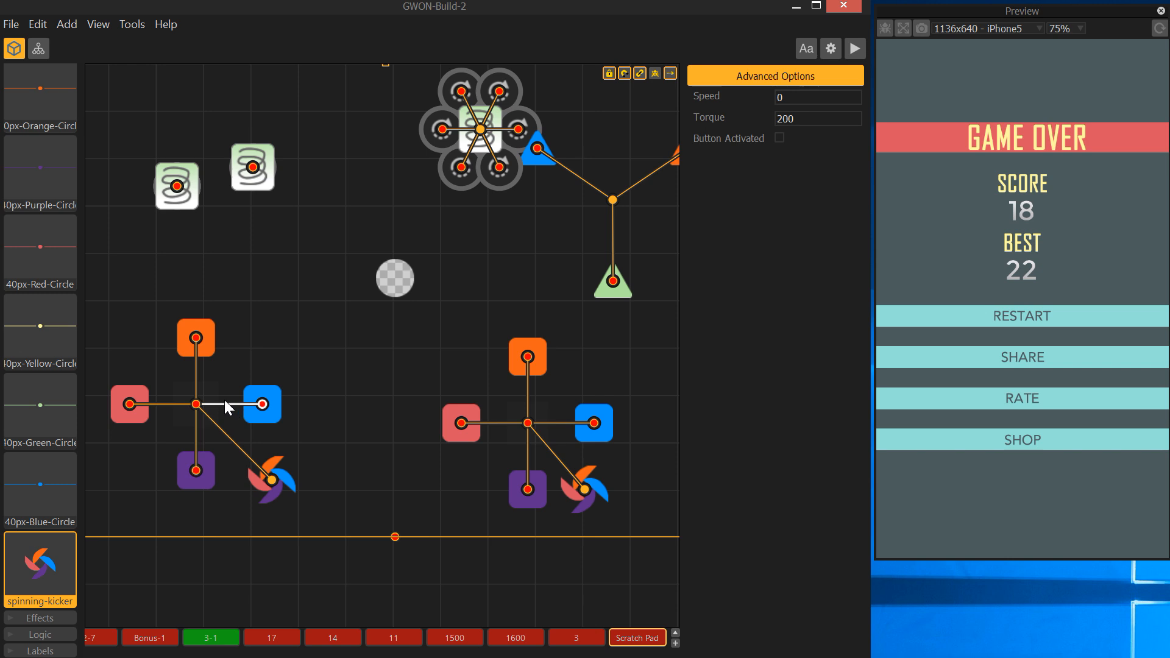
click(211, 349)
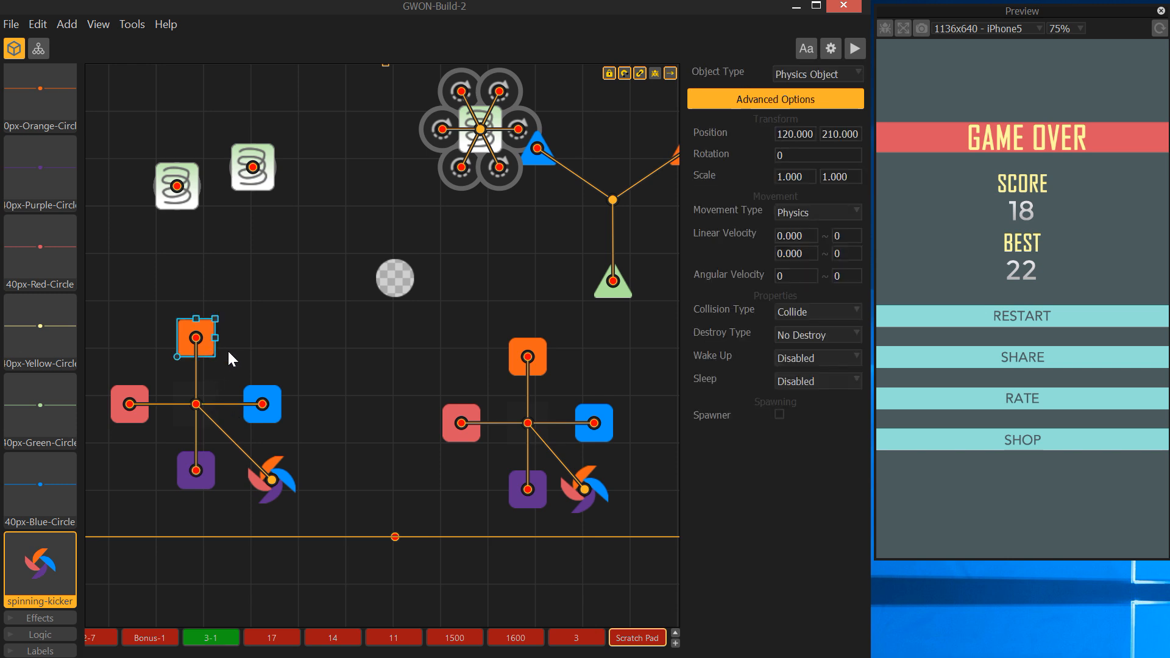
click(821, 71)
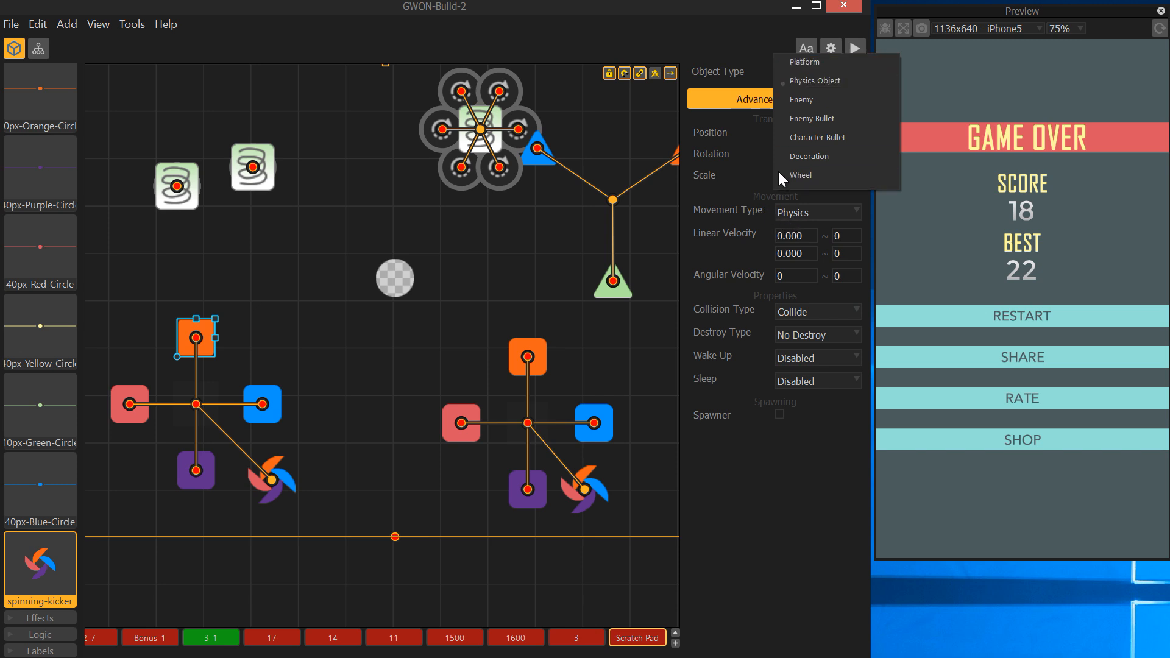
click(808, 210)
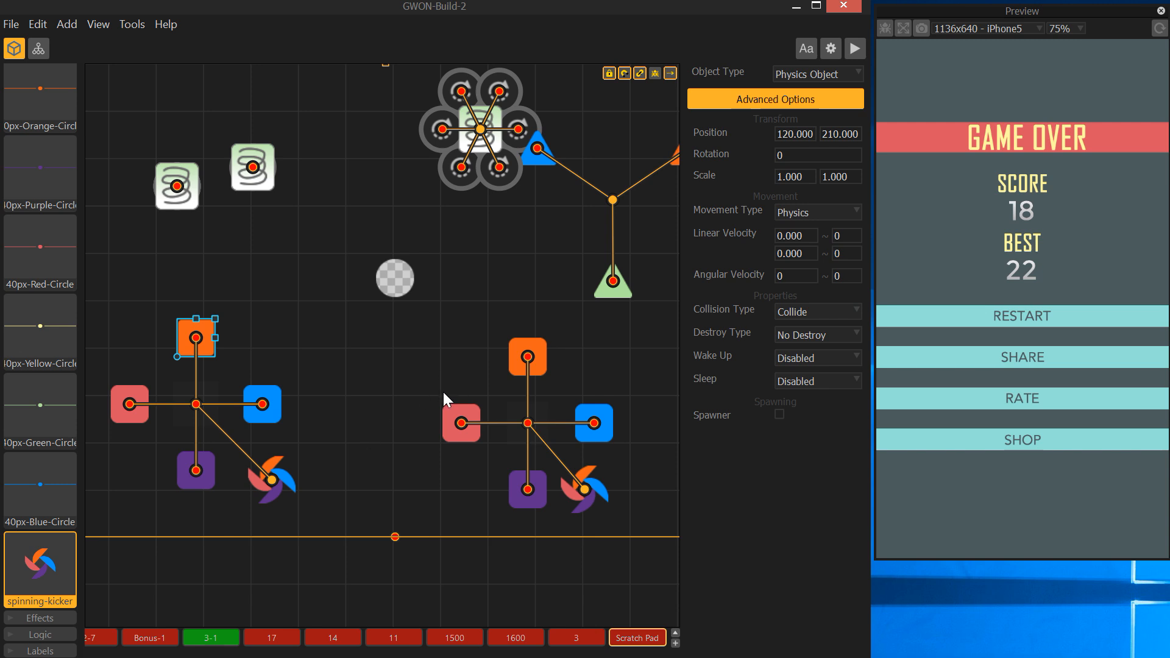
Pull a new connection out of the red block in the second spinner assembly.
drag(457, 427, 514, 454)
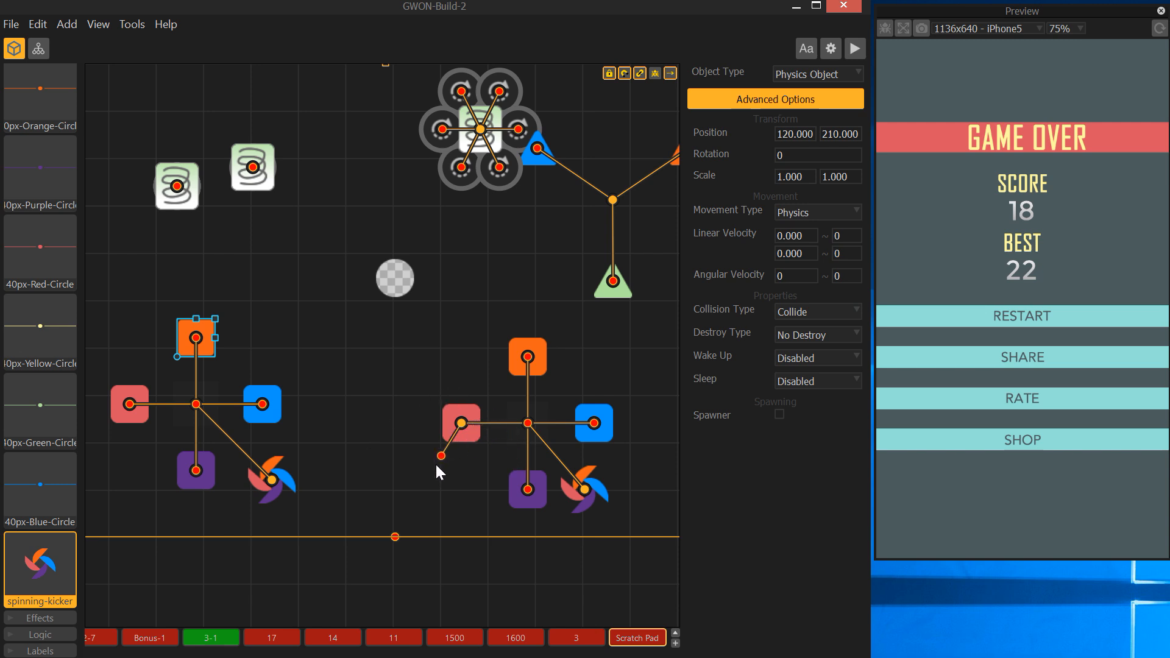